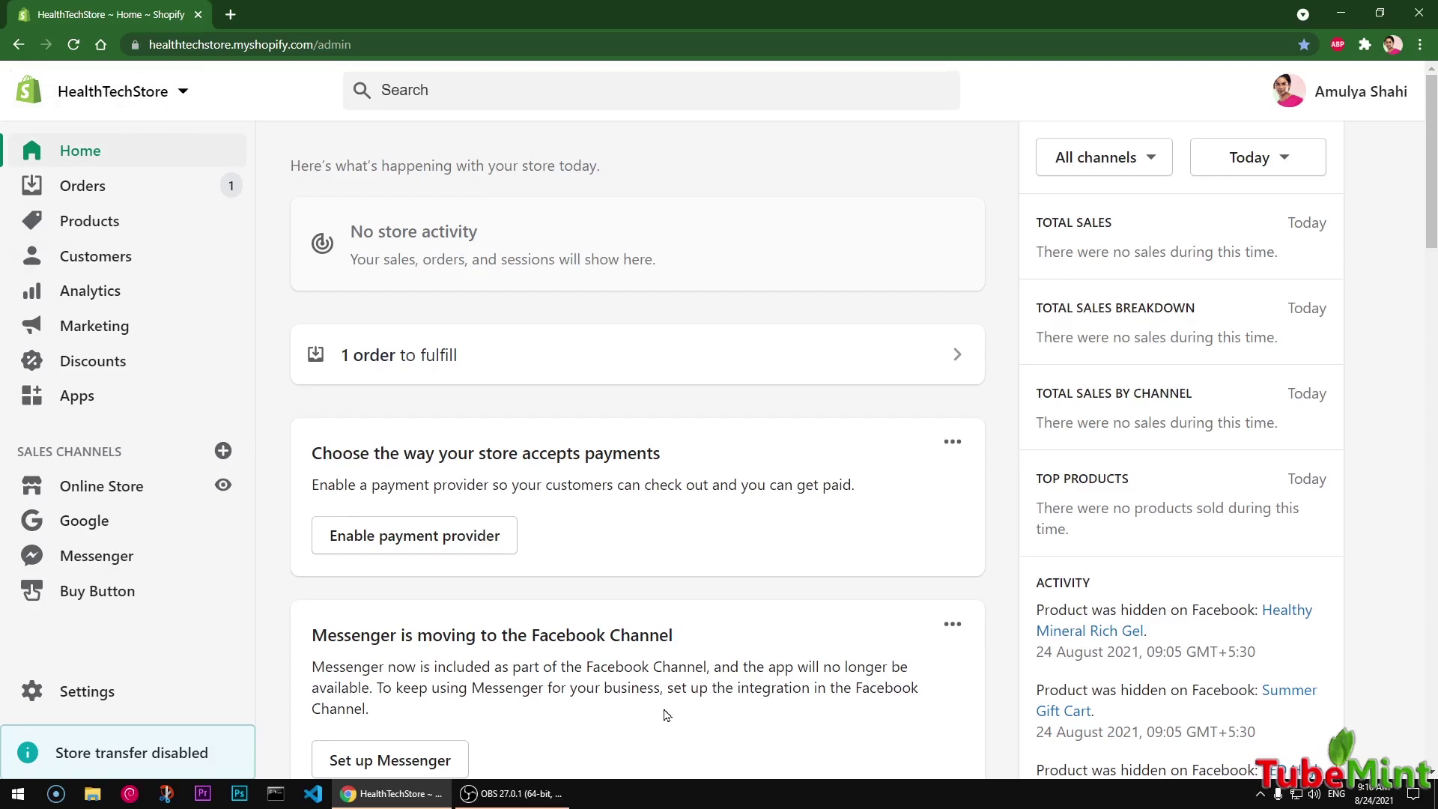
Step: Select and deselect the admin web address, then zoom the page in and reset it to normal size
{"action": "left_click", "coordinate": [321, 46]}
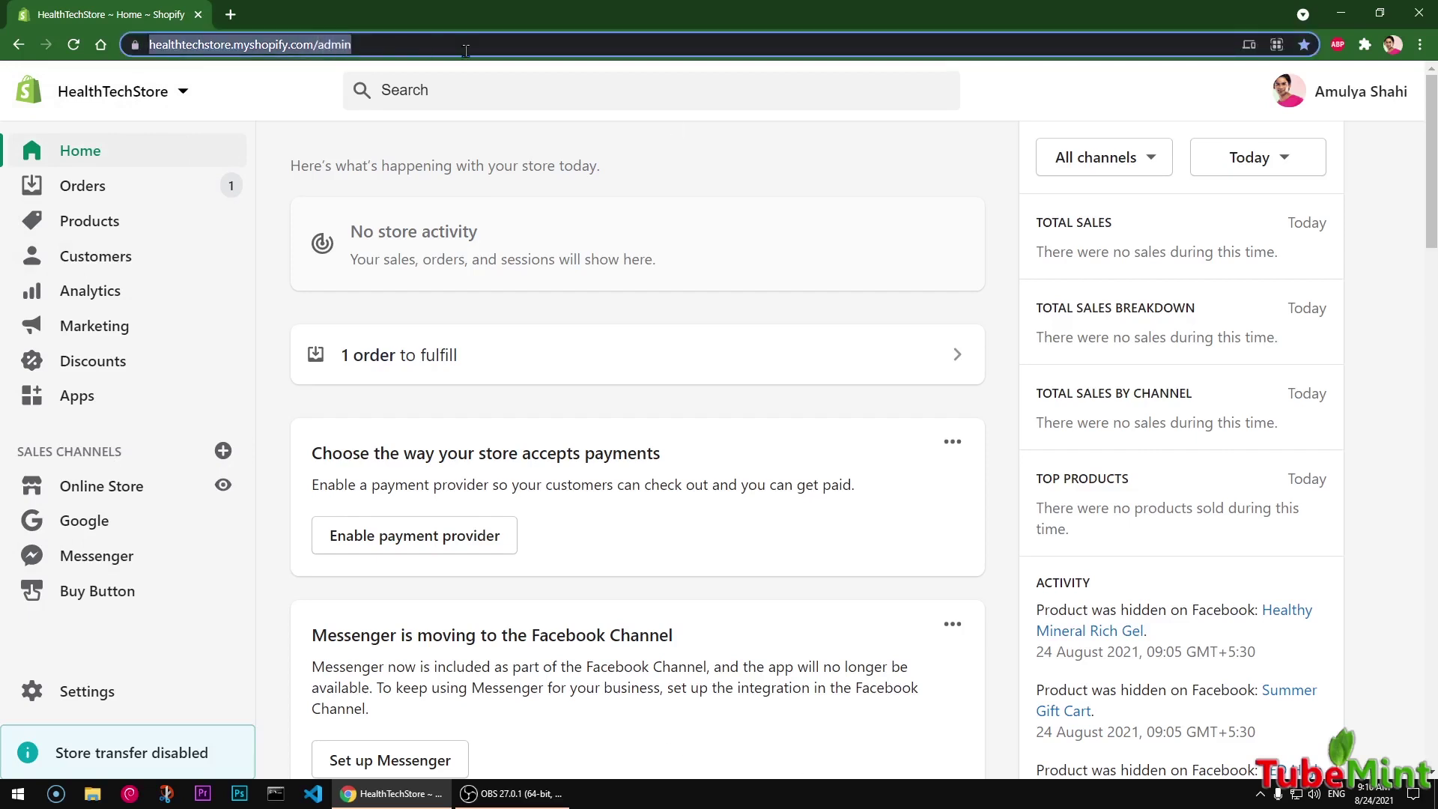
{"action": "left_click", "coordinate": [941, 184]}
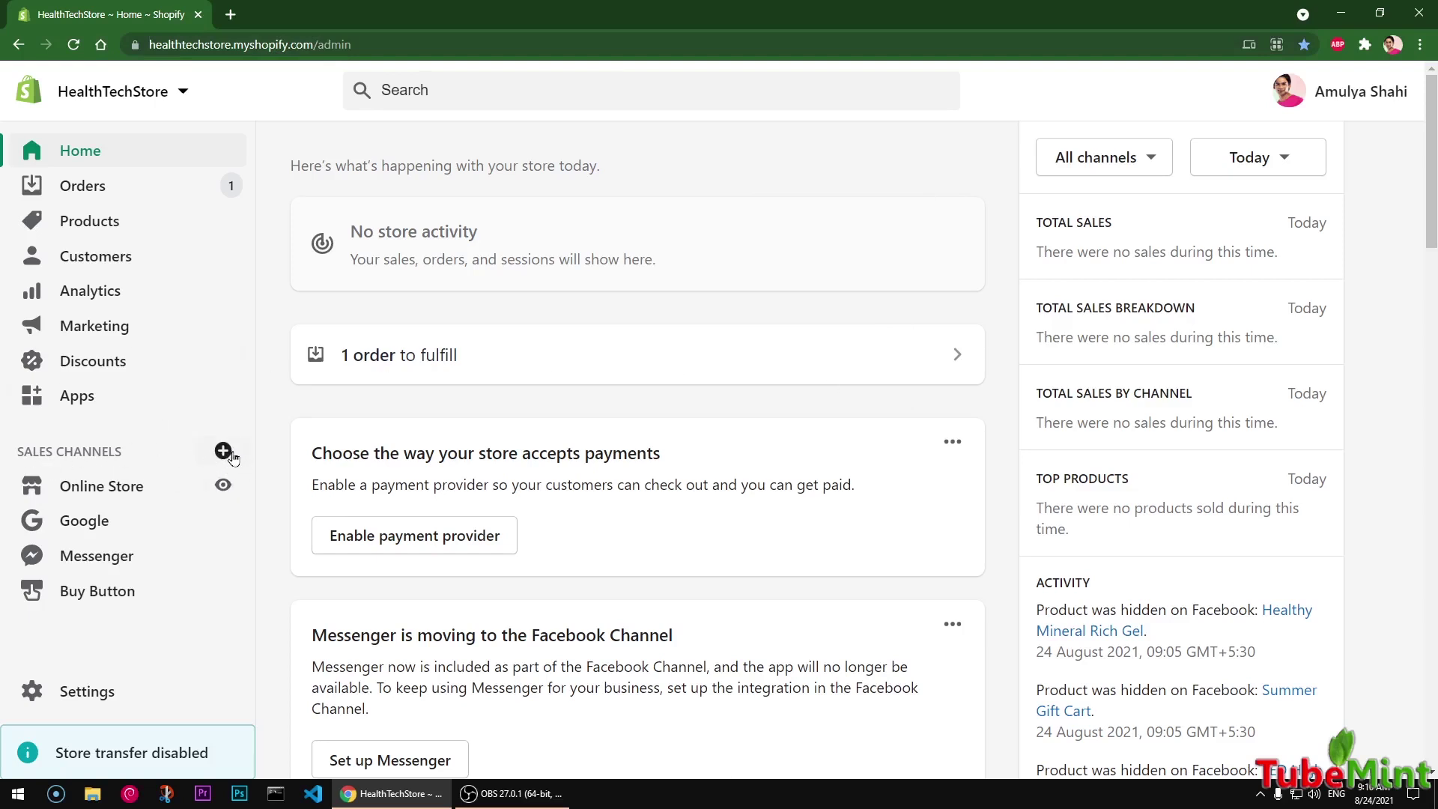
{"action": "key", "text": "ctrl+plus"}
{"action": "key", "text": "ctrl+plus"}
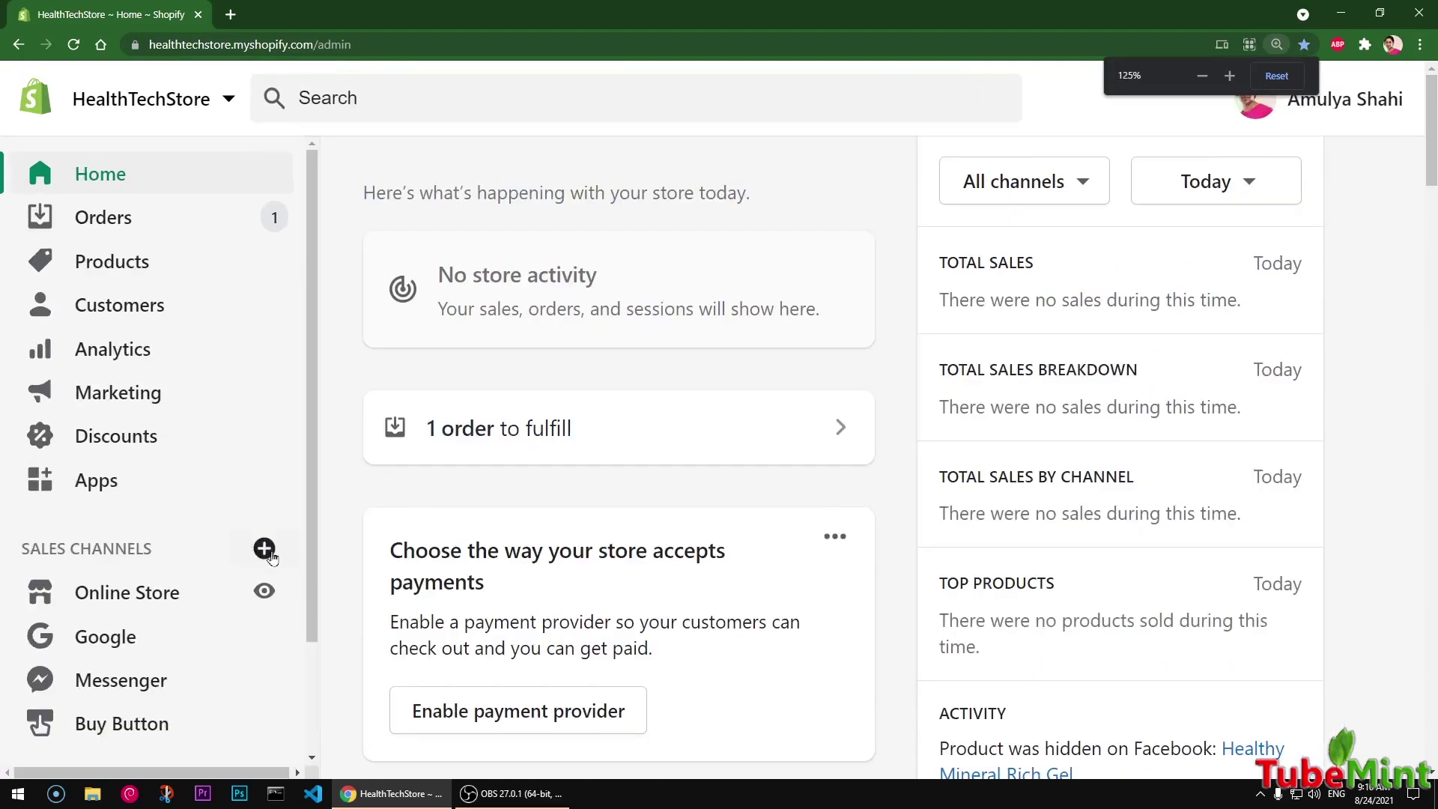
{"action": "key", "text": "ctrl+0"}
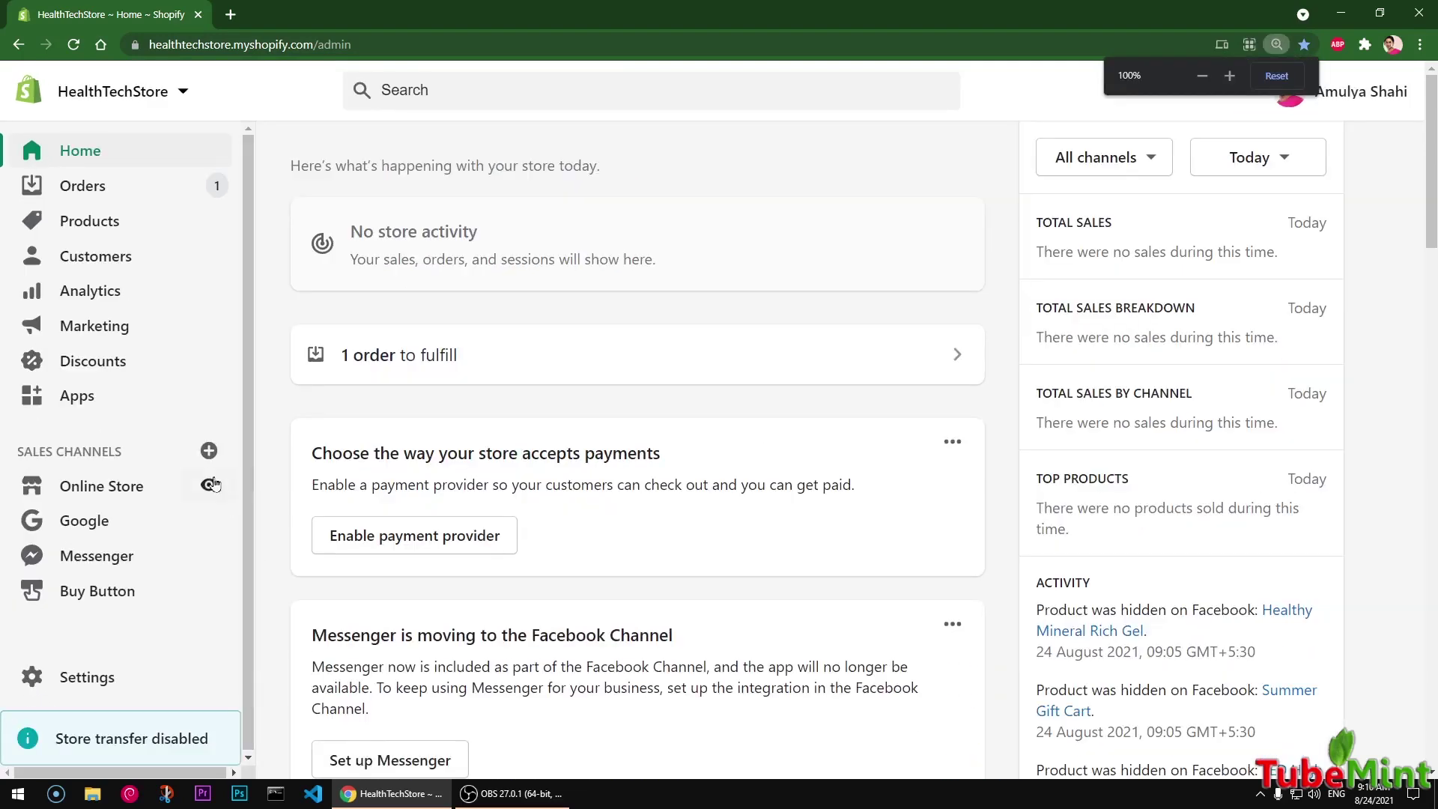
Step: Browse the Add sales channel recommendations: Point of Sale, Facebook and Shopify Inbox
{"action": "left_click", "coordinate": [209, 451]}
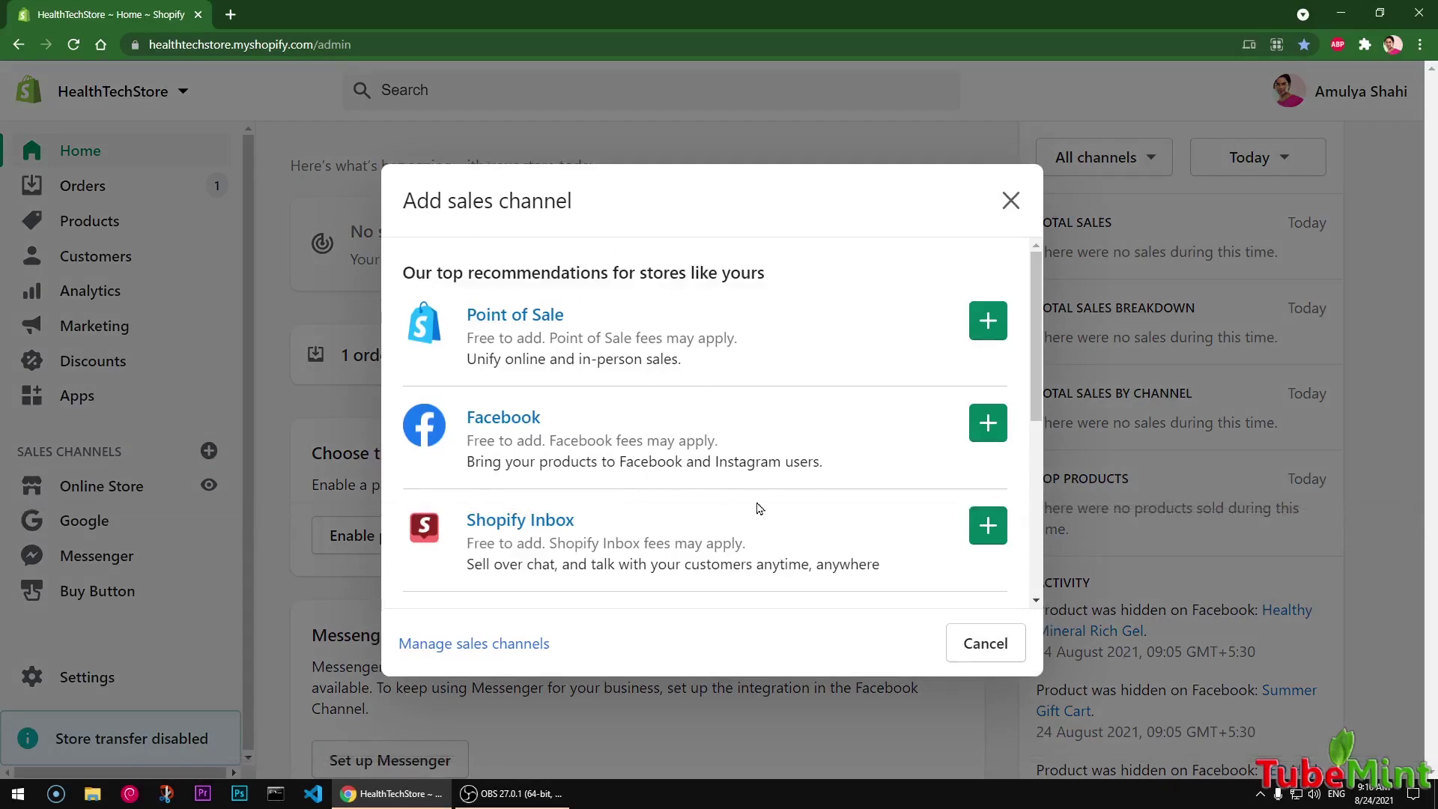
{"action": "scroll", "coordinate": [757, 507], "scroll_direction": "down", "scroll_amount": 10}
{"action": "scroll", "coordinate": [758, 509], "scroll_direction": "down", "scroll_amount": 1}
{"action": "scroll", "coordinate": [758, 508], "scroll_direction": "up", "scroll_amount": 10}
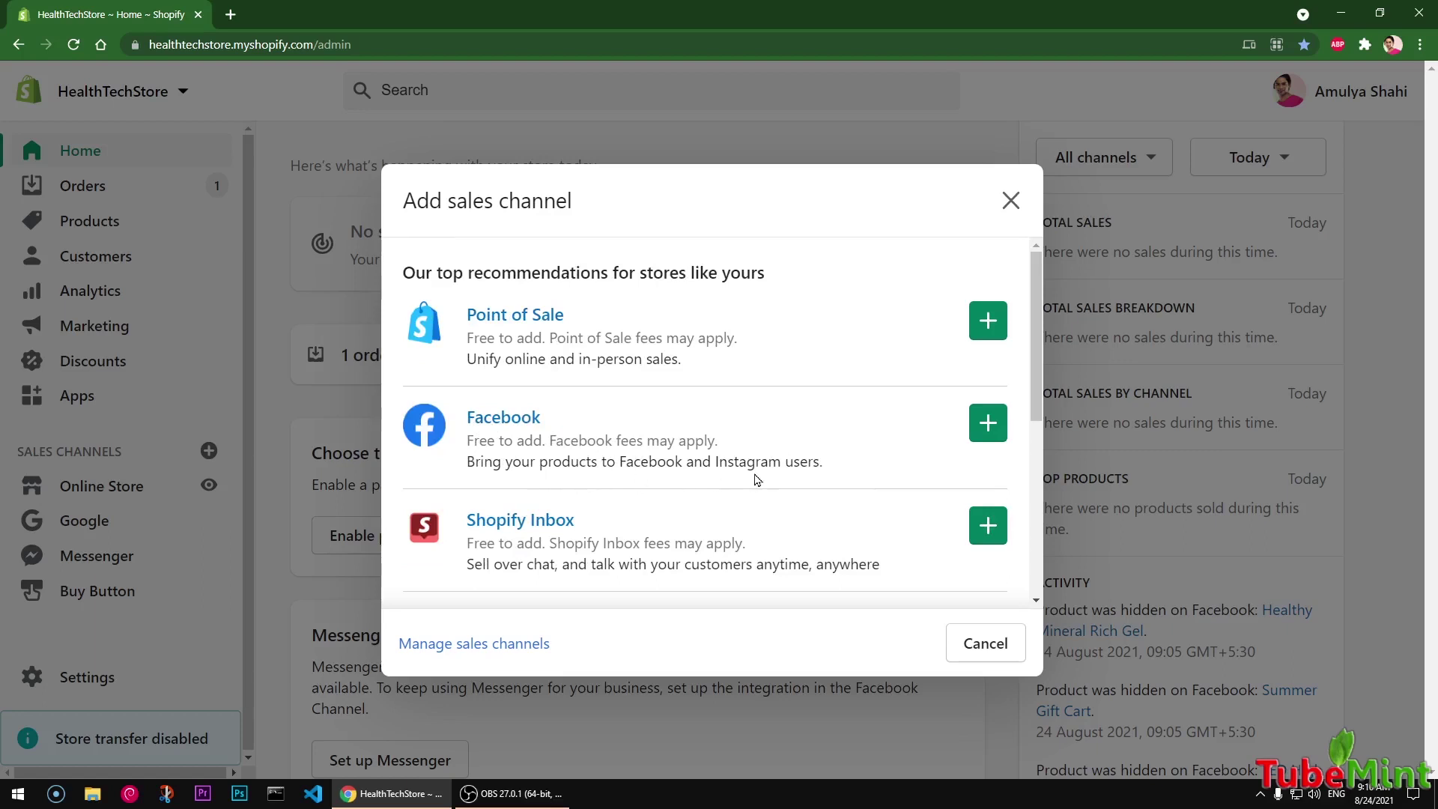
Step: Add Facebook, review the 'You are about to update Facebook' permissions, and choose Update sales channel
{"action": "left_click", "coordinate": [990, 424]}
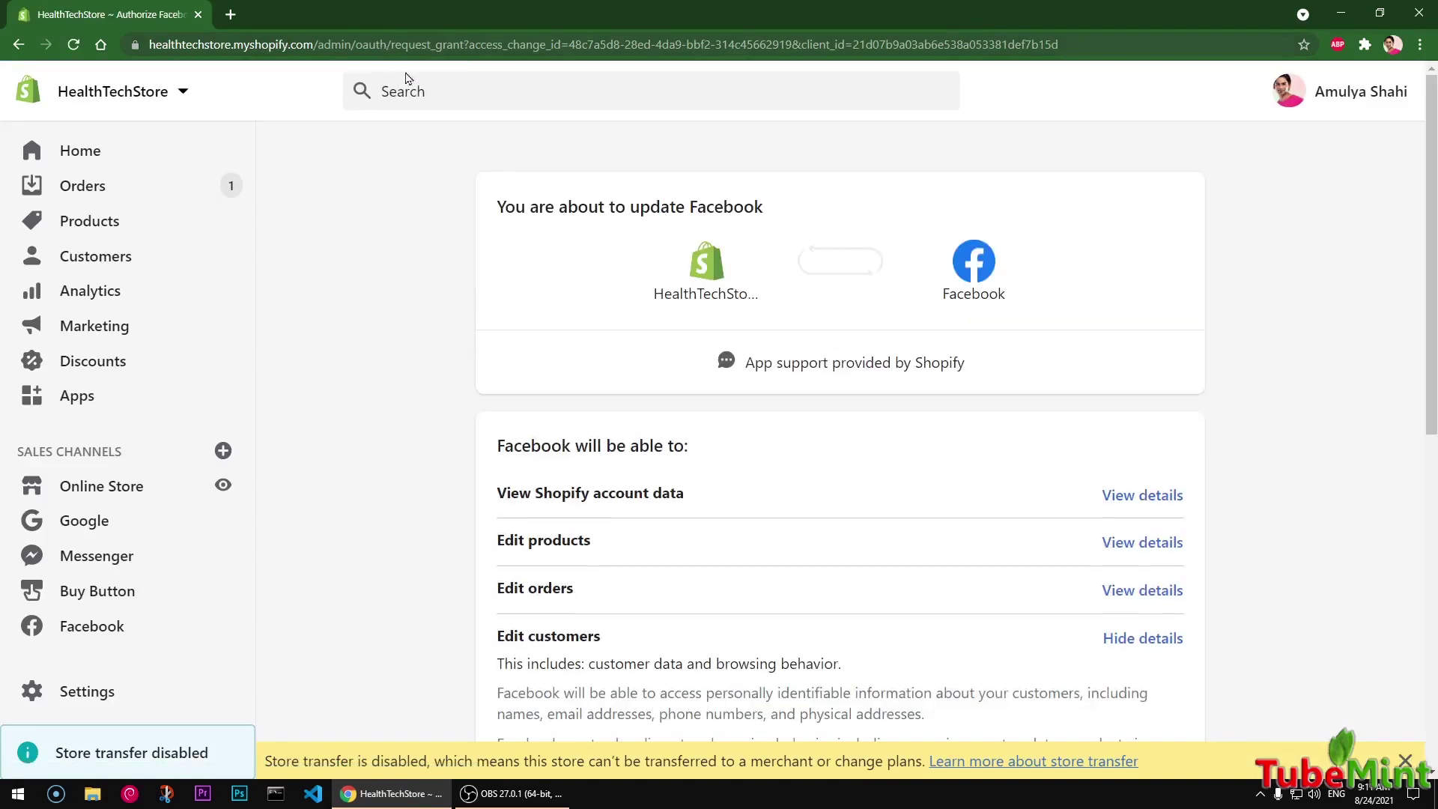
{"action": "left_click_drag", "start_coordinate": [491, 207], "coordinate": [796, 210]}
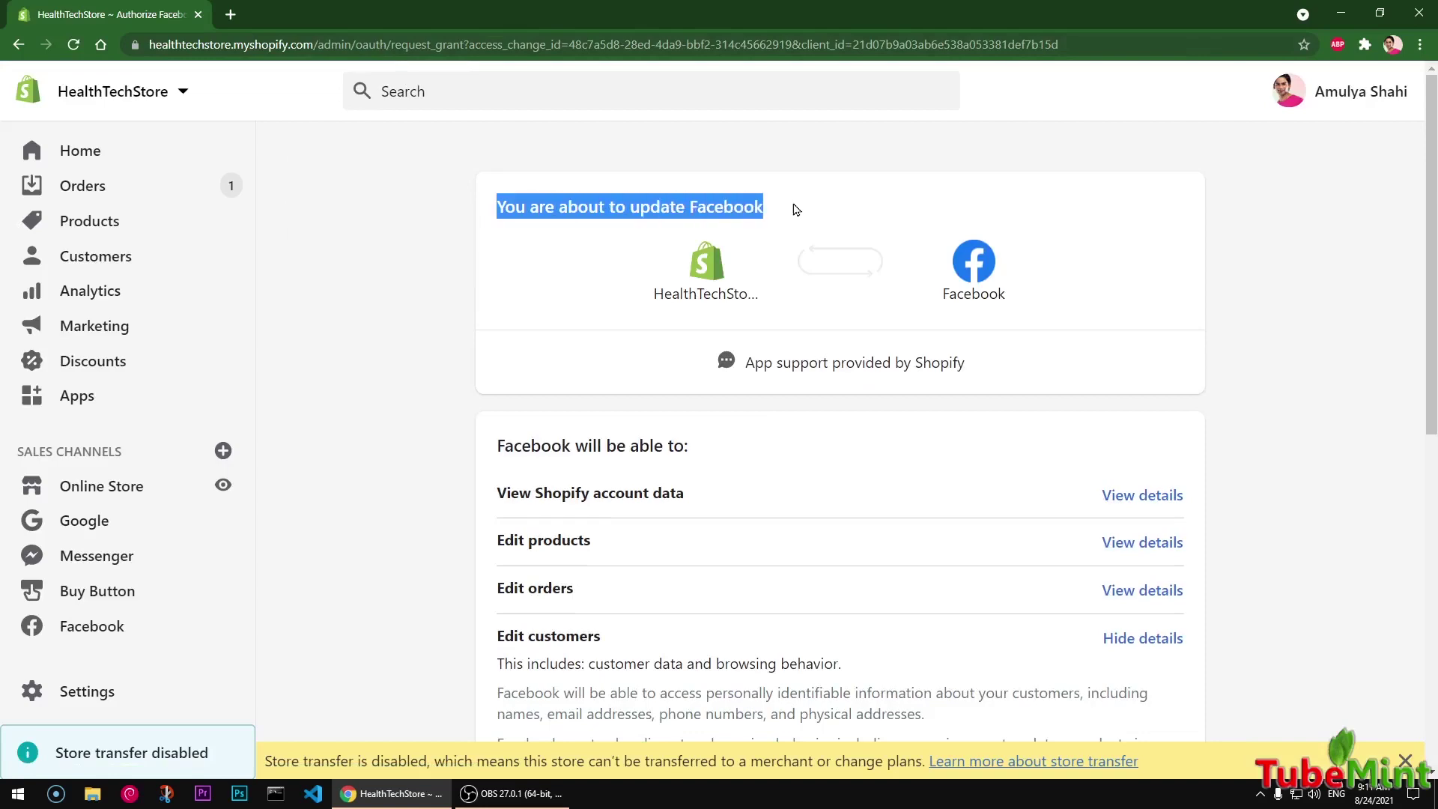
{"action": "left_click", "coordinate": [854, 199]}
{"action": "left_click_drag", "start_coordinate": [1433, 201], "coordinate": [1434, 342]}
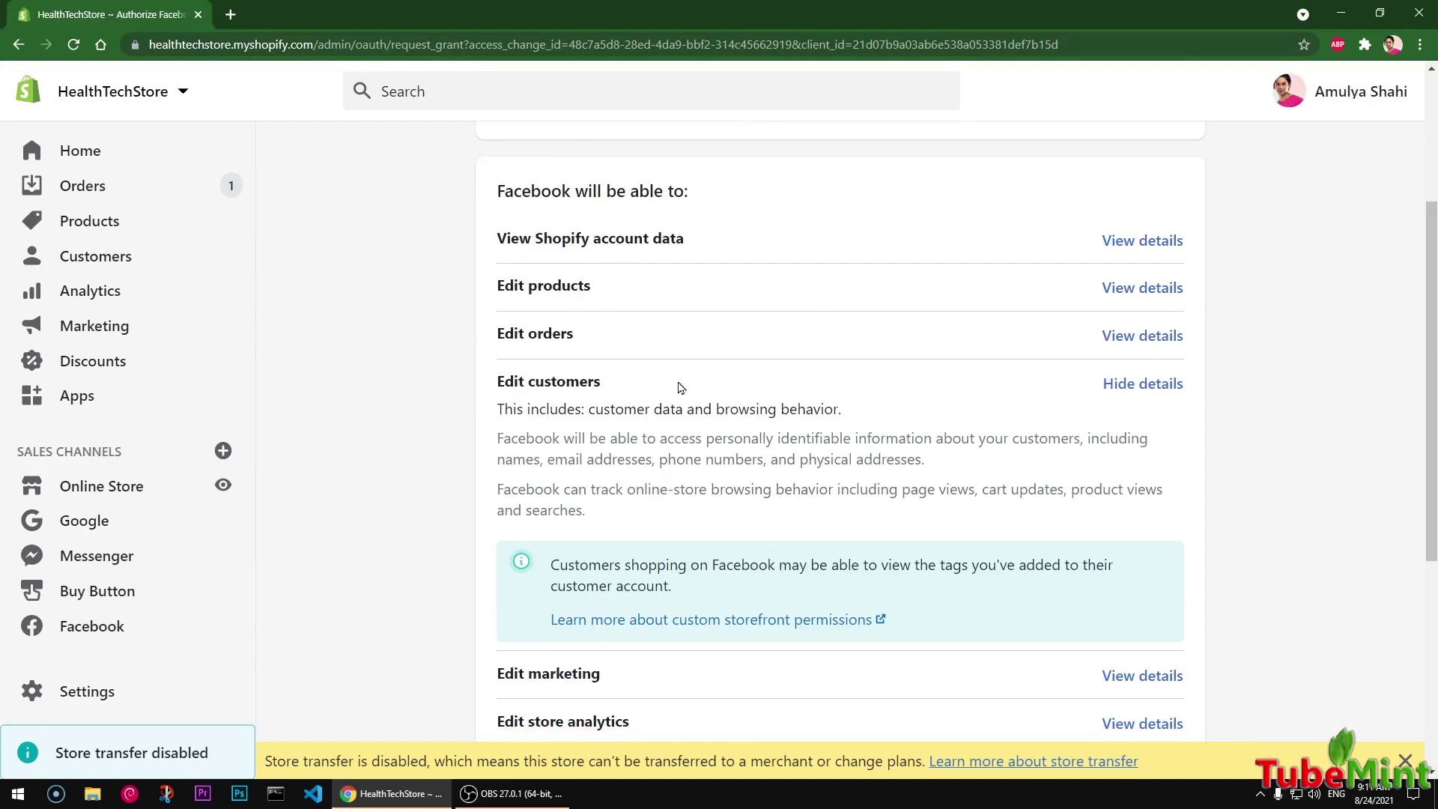
{"action": "scroll", "coordinate": [1023, 542], "scroll_direction": "down", "scroll_amount": 1}
{"action": "scroll", "coordinate": [1022, 542], "scroll_direction": "down", "scroll_amount": 5}
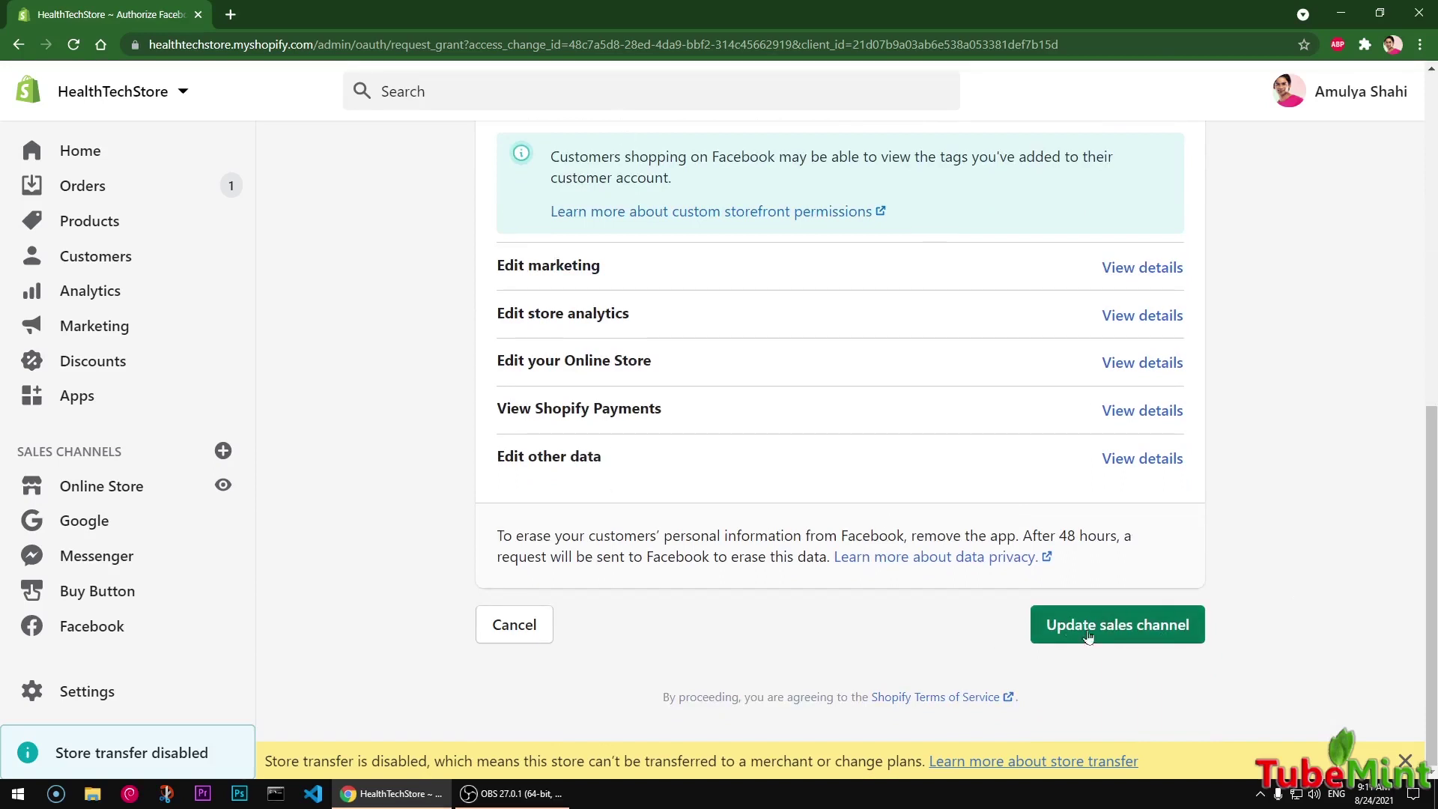
{"action": "left_click", "coordinate": [1131, 633]}
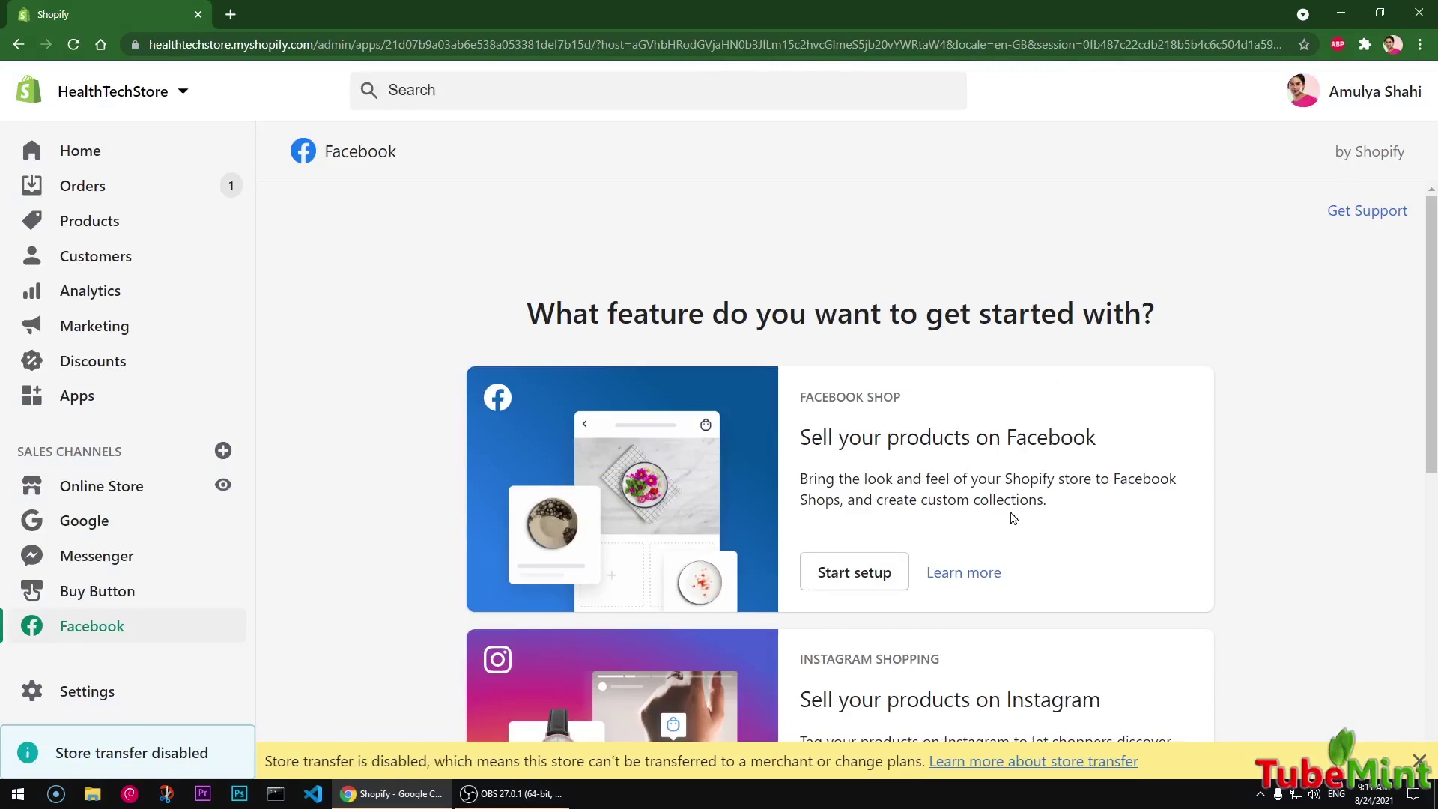
Step: Review the Facebook Shop, Instagram Shopping, Marketing and Messenger options after dismissing the store transfer notice
{"action": "scroll", "coordinate": [977, 529], "scroll_direction": "down", "scroll_amount": 3}
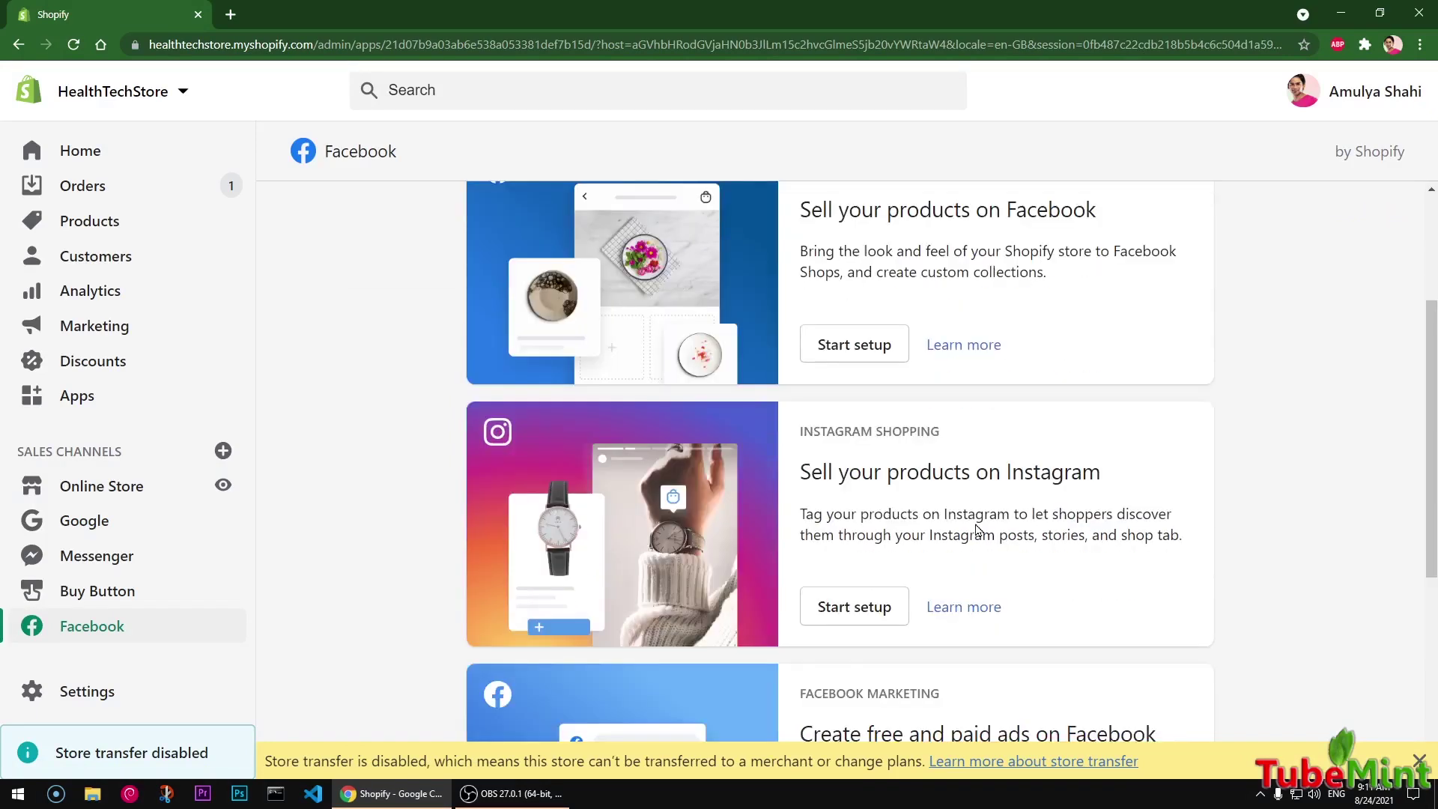
{"action": "scroll", "coordinate": [977, 529], "scroll_direction": "down", "scroll_amount": 5}
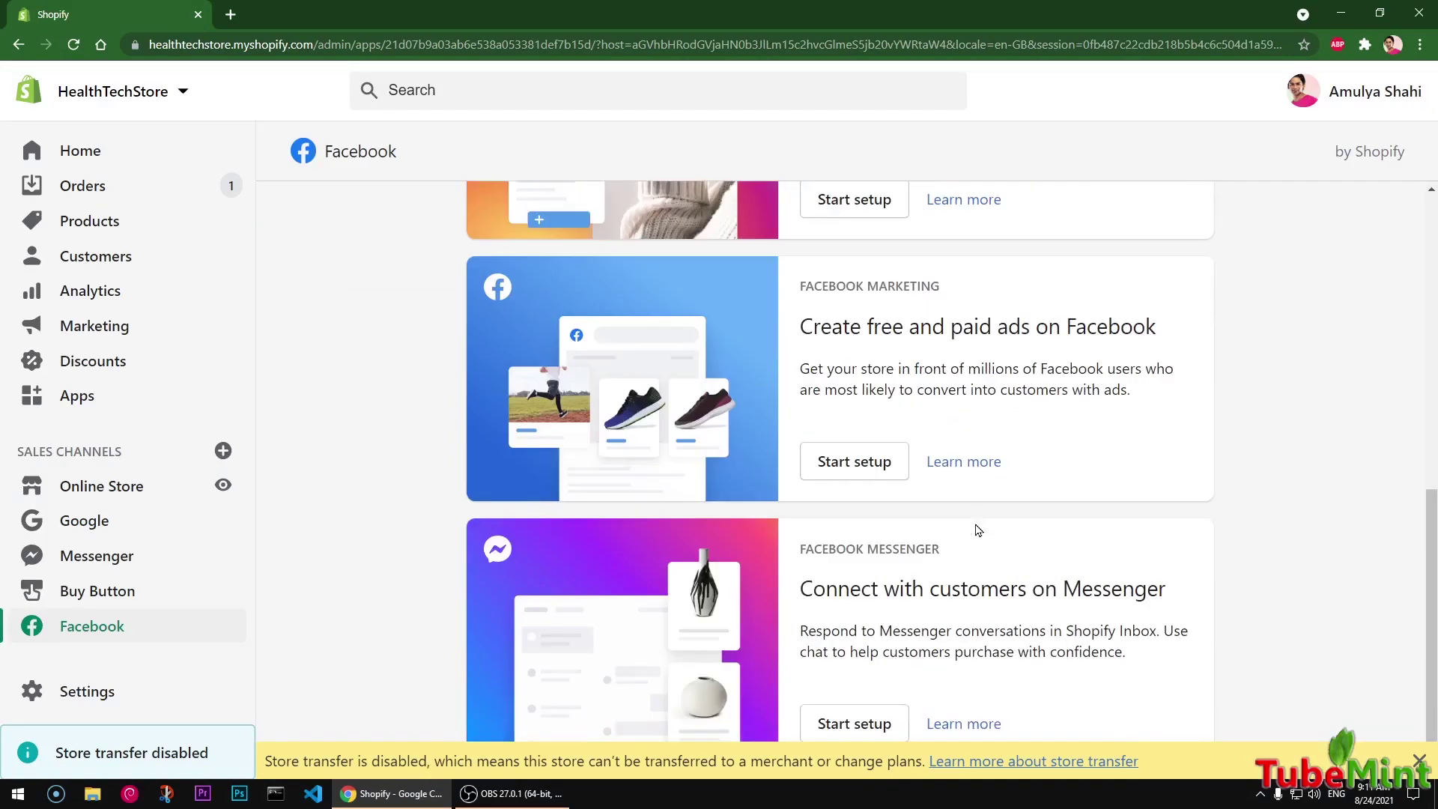
{"action": "scroll", "coordinate": [977, 530], "scroll_direction": "up", "scroll_amount": 5}
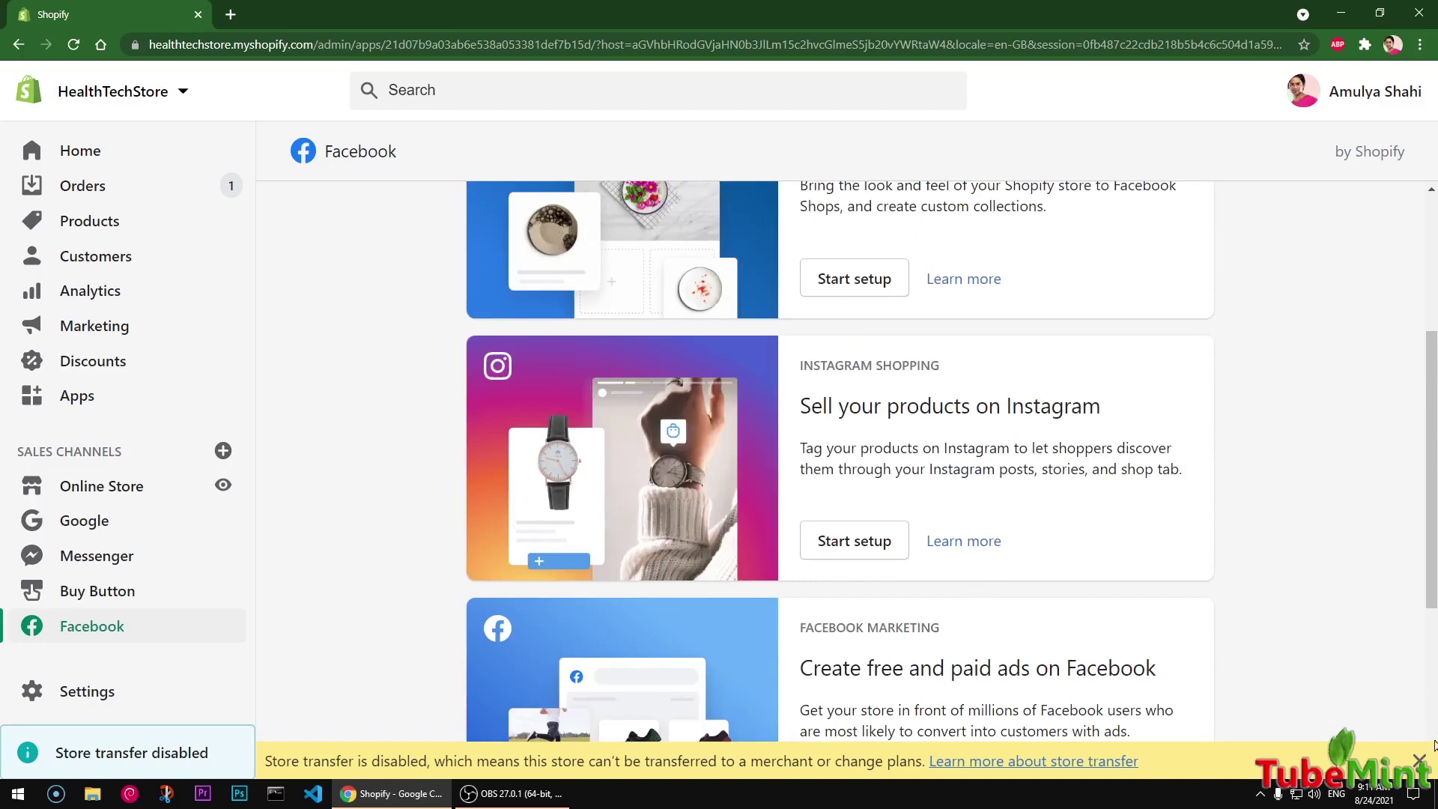
{"action": "left_click", "coordinate": [1418, 760]}
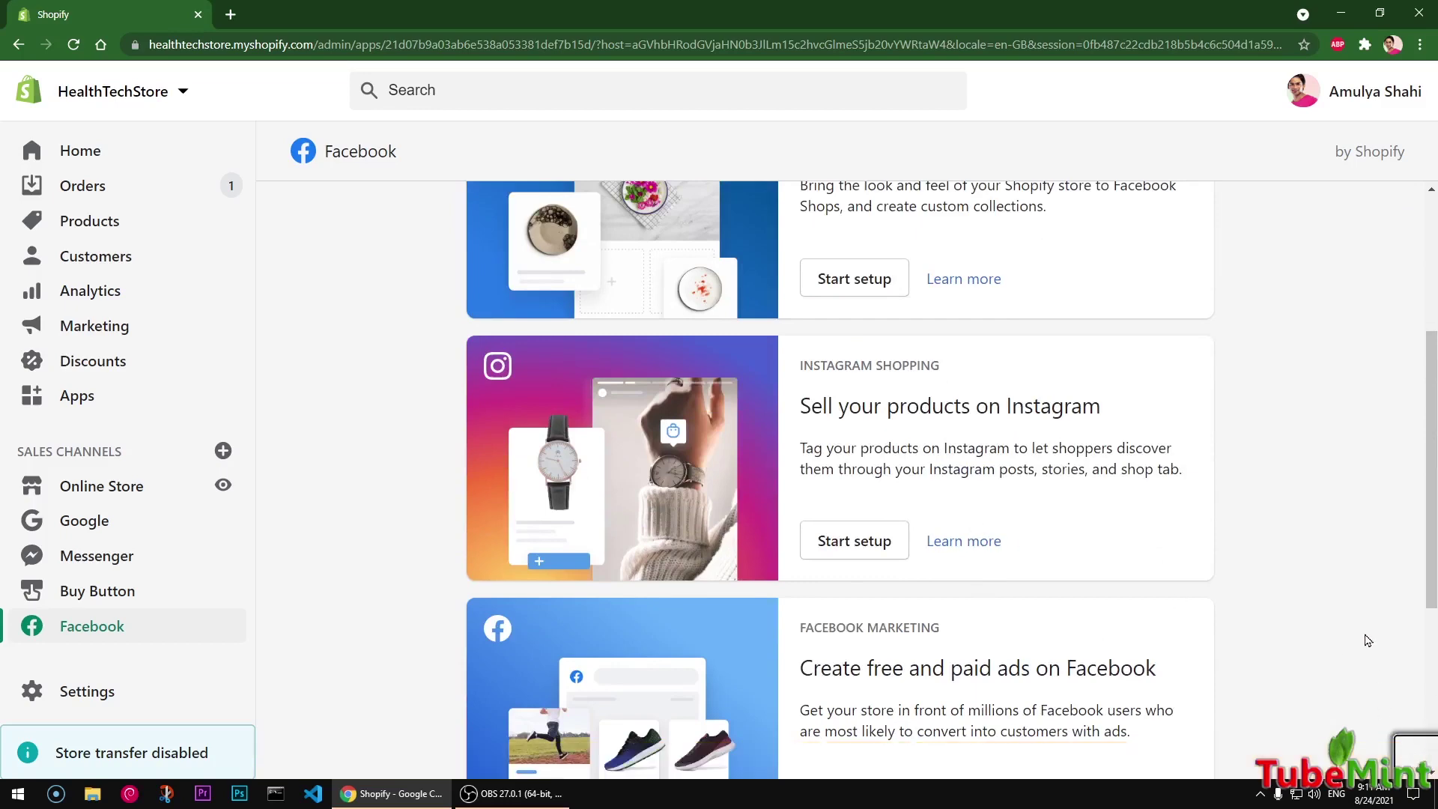
{"action": "scroll", "coordinate": [1297, 499], "scroll_direction": "up", "scroll_amount": 1}
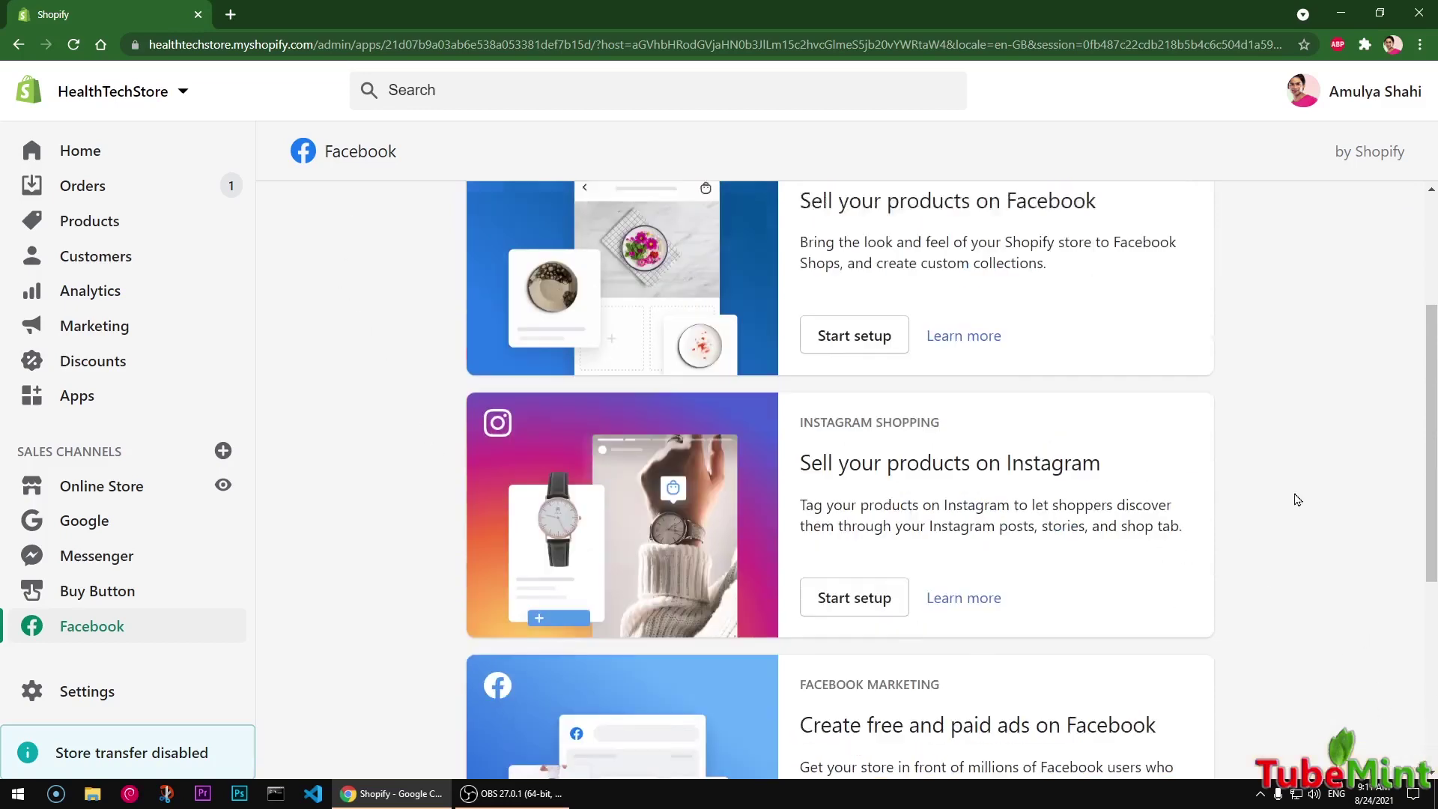
{"action": "scroll", "coordinate": [1297, 499], "scroll_direction": "up", "scroll_amount": 2}
{"action": "left_click_drag", "start_coordinate": [803, 315], "coordinate": [1122, 324]}
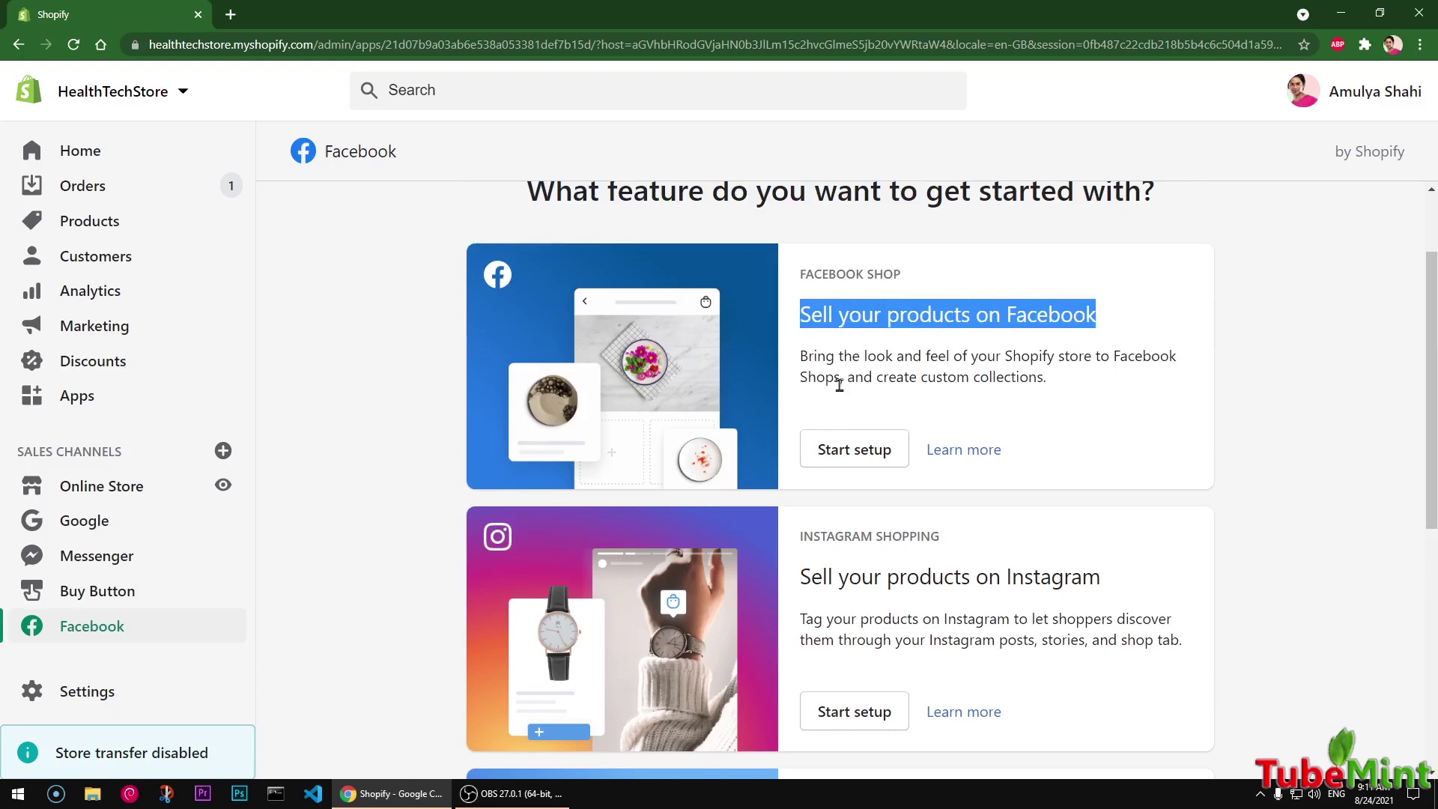
{"action": "left_click_drag", "start_coordinate": [800, 378], "coordinate": [1116, 389]}
{"action": "left_click", "coordinate": [1125, 403]}
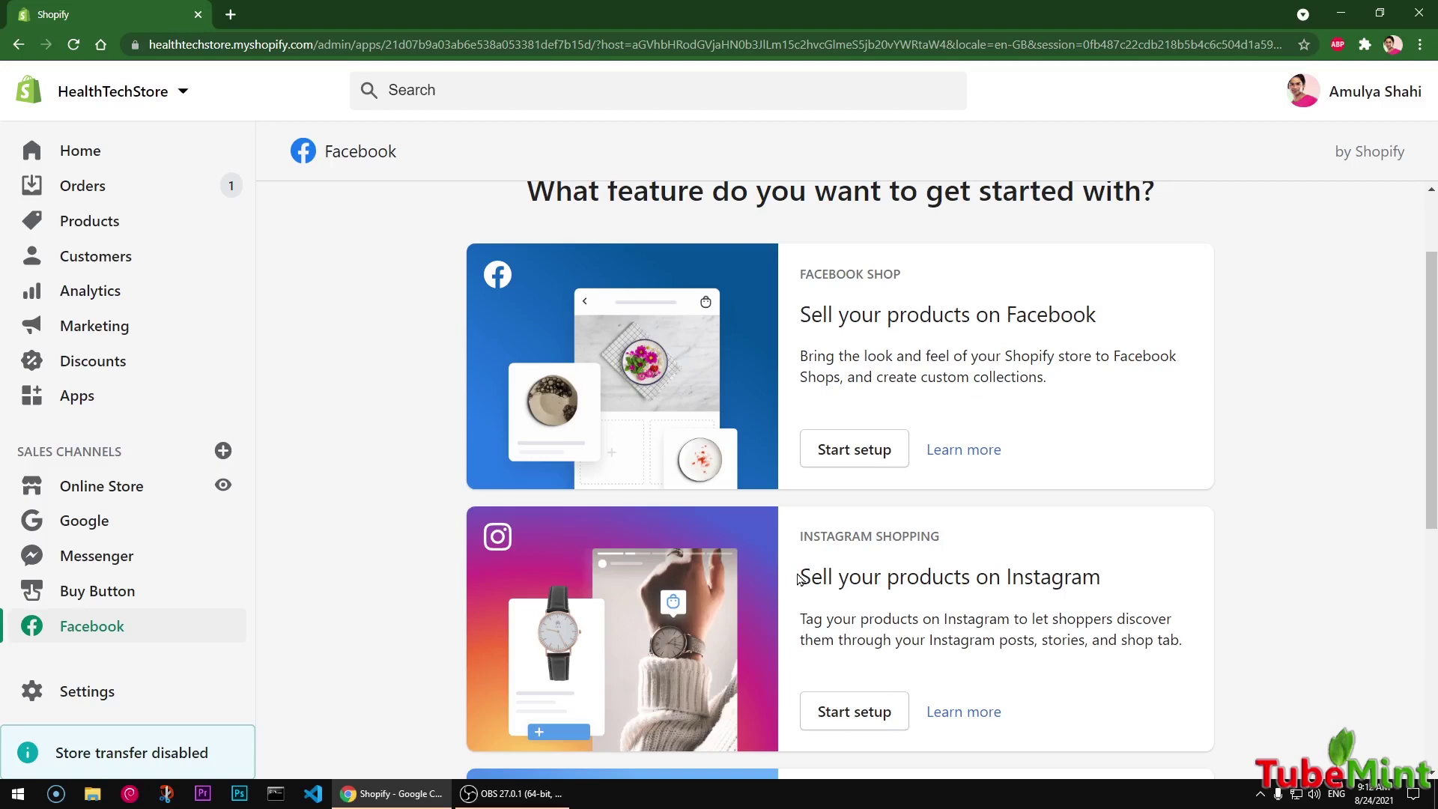
{"action": "left_click_drag", "start_coordinate": [798, 576], "coordinate": [1117, 585]}
{"action": "left_click", "coordinate": [1166, 596]}
{"action": "left_click_drag", "start_coordinate": [1432, 426], "coordinate": [1433, 626]}
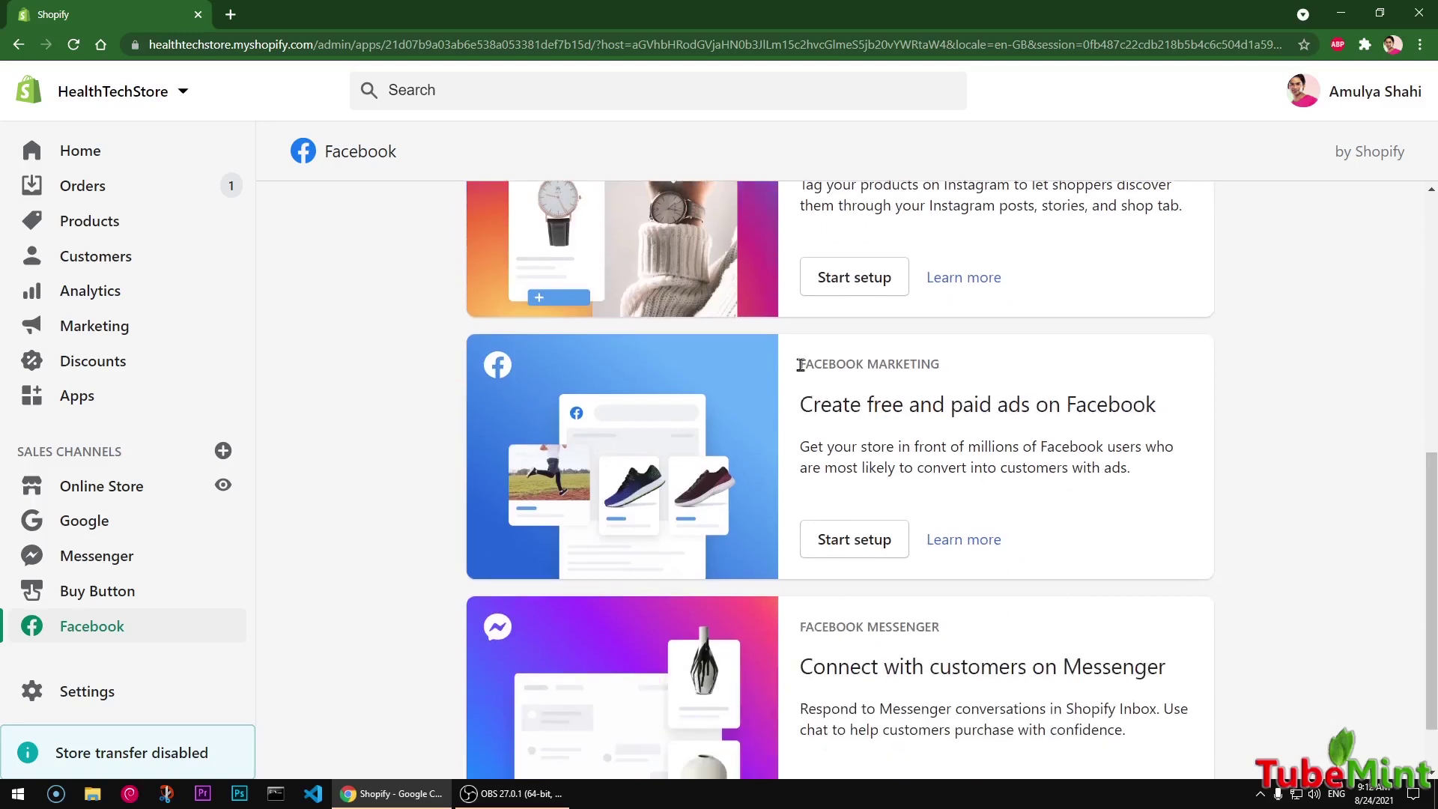
{"action": "left_click_drag", "start_coordinate": [799, 365], "coordinate": [1120, 398]}
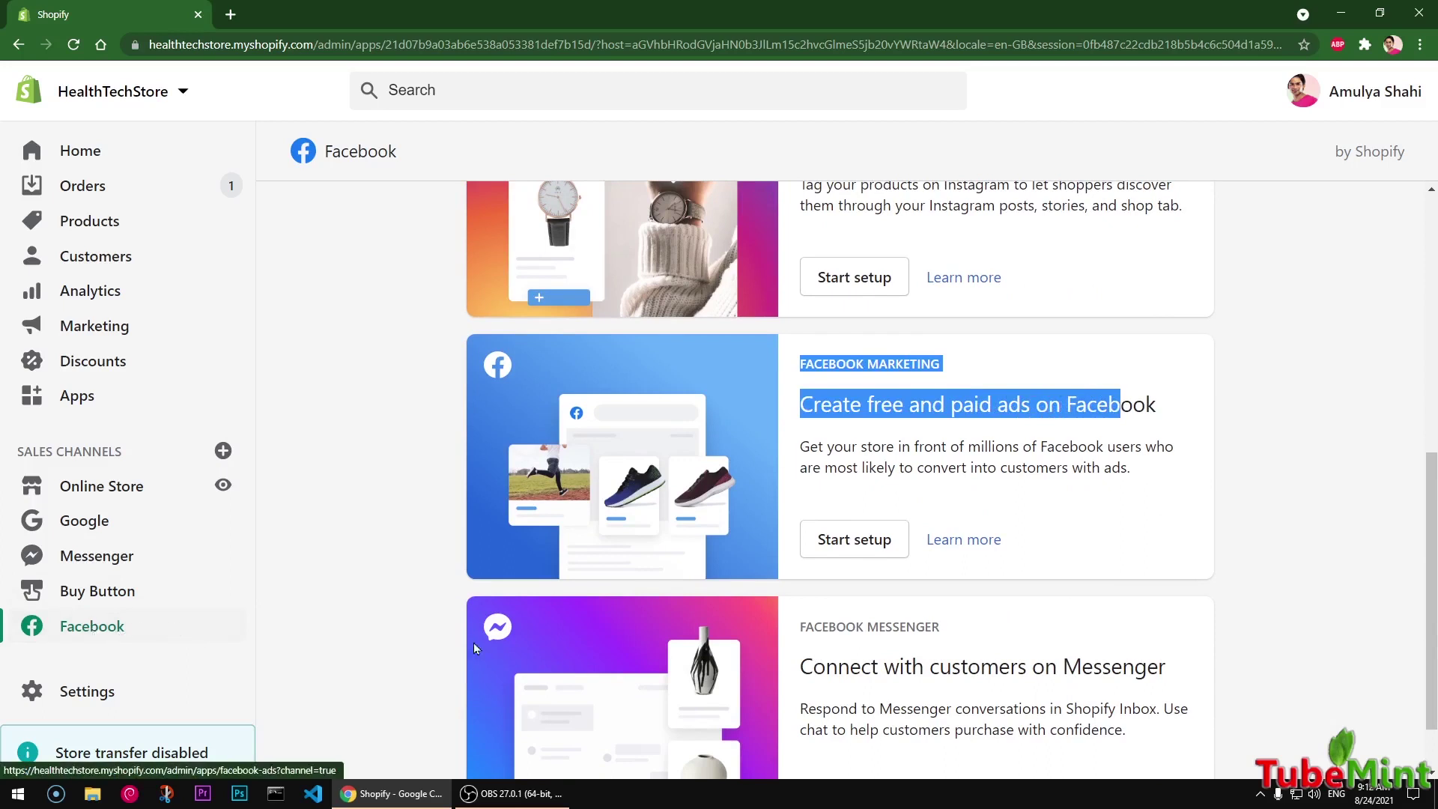
{"action": "left_click_drag", "start_coordinate": [1433, 600], "coordinate": [1434, 635]}
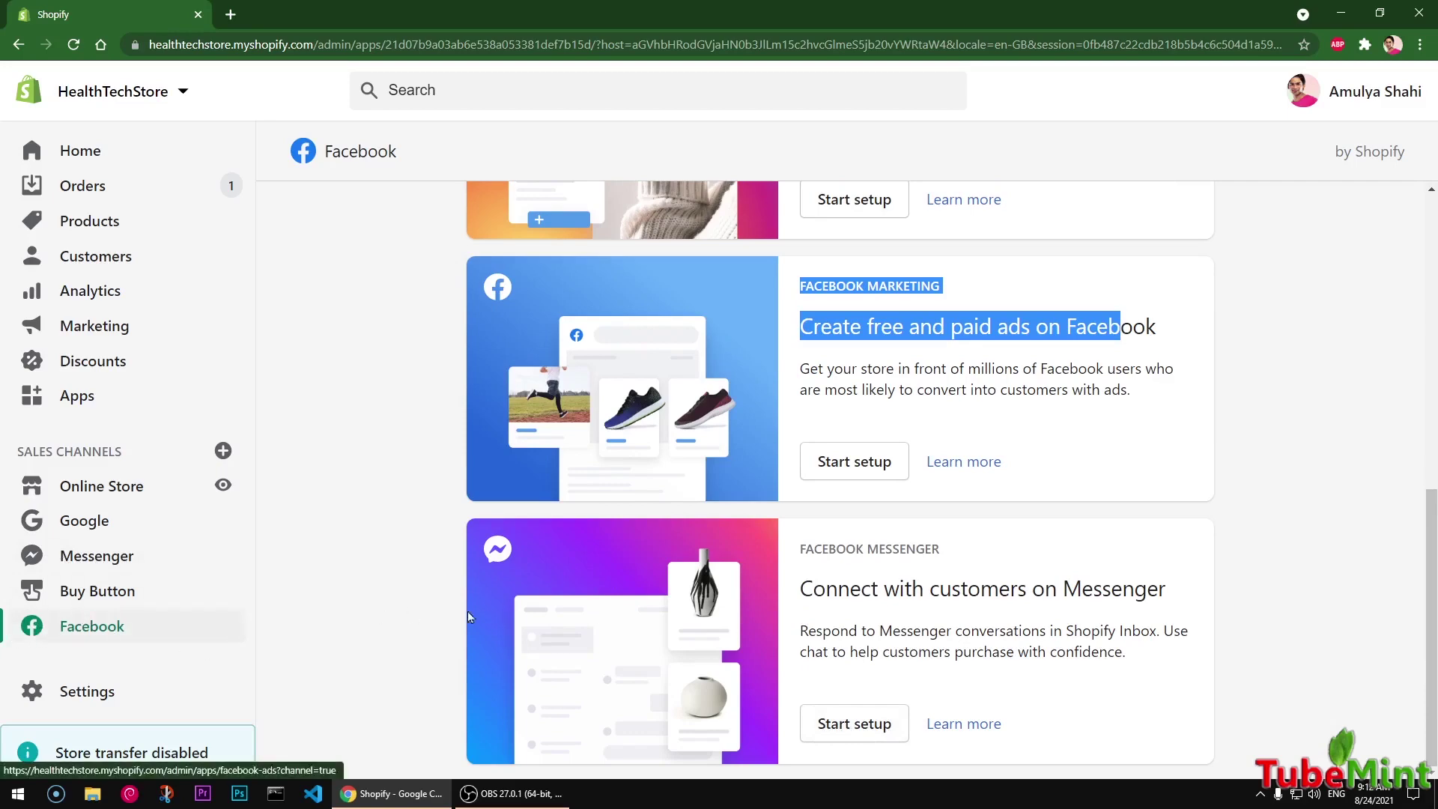
{"action": "left_click_drag", "start_coordinate": [1434, 606], "coordinate": [1401, 242]}
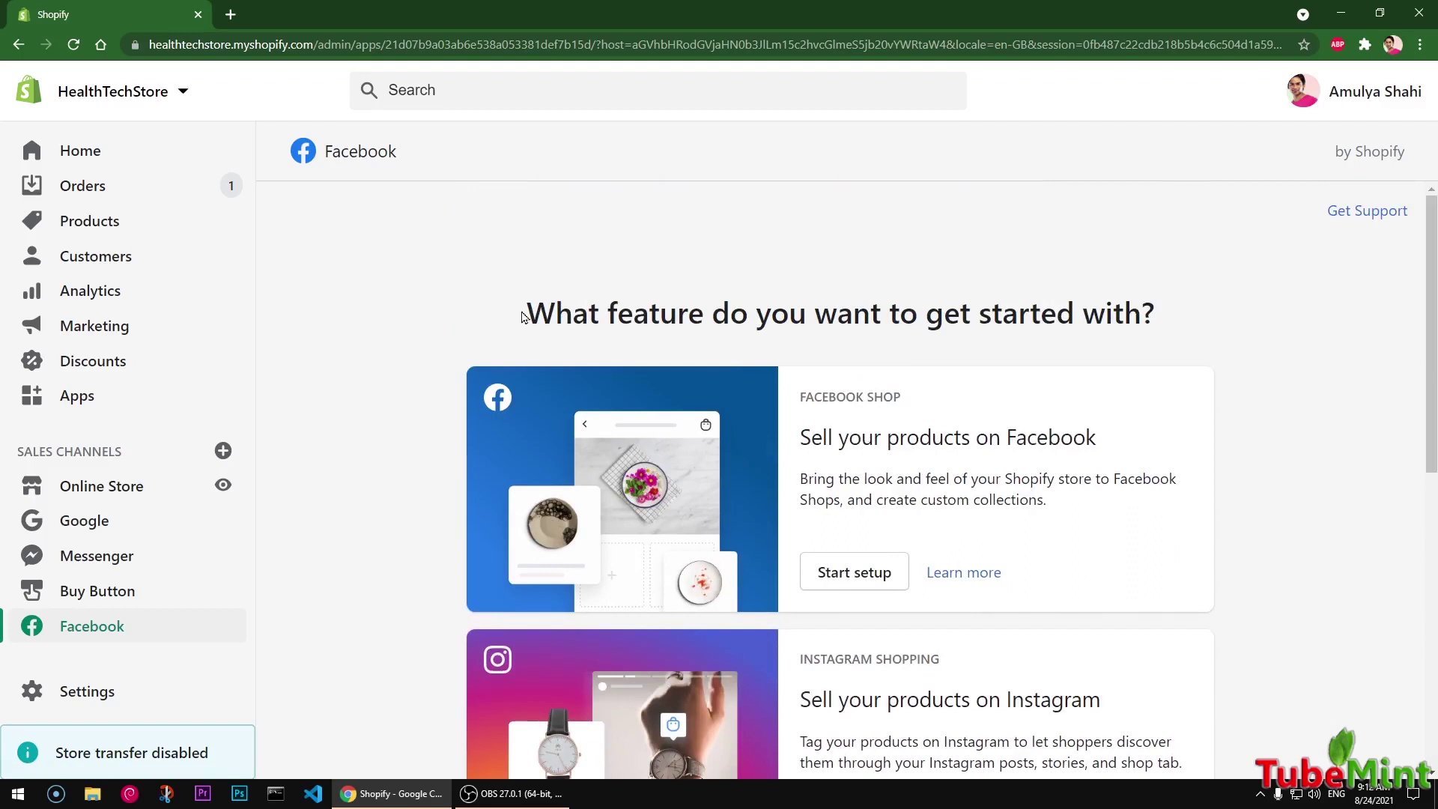
{"action": "left_click_drag", "start_coordinate": [522, 317], "coordinate": [1165, 317]}
{"action": "left_click", "coordinate": [1206, 315]}
{"action": "scroll", "coordinate": [1426, 396], "scroll_direction": "down", "scroll_amount": 3}
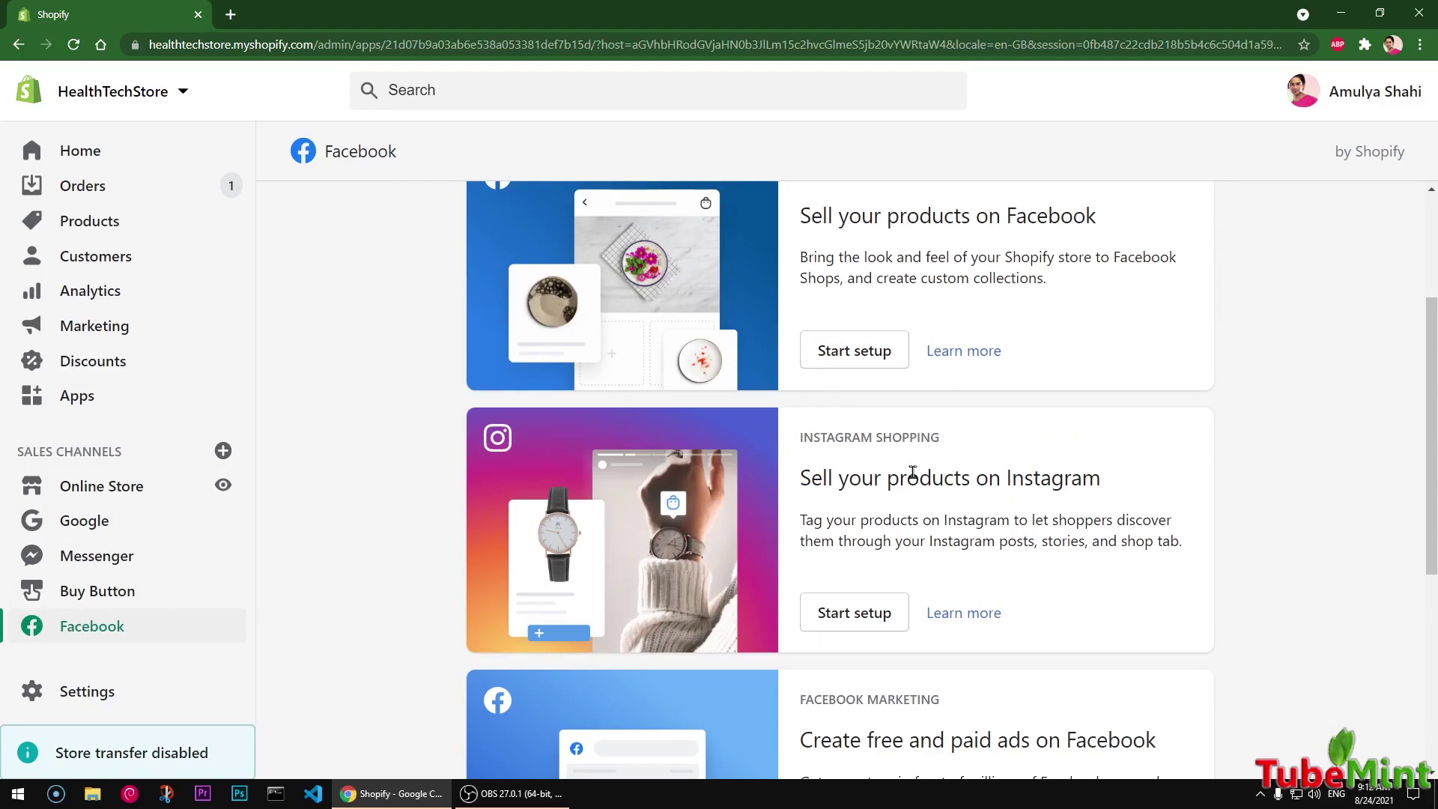
{"action": "scroll", "coordinate": [1003, 543], "scroll_direction": "down", "scroll_amount": 3}
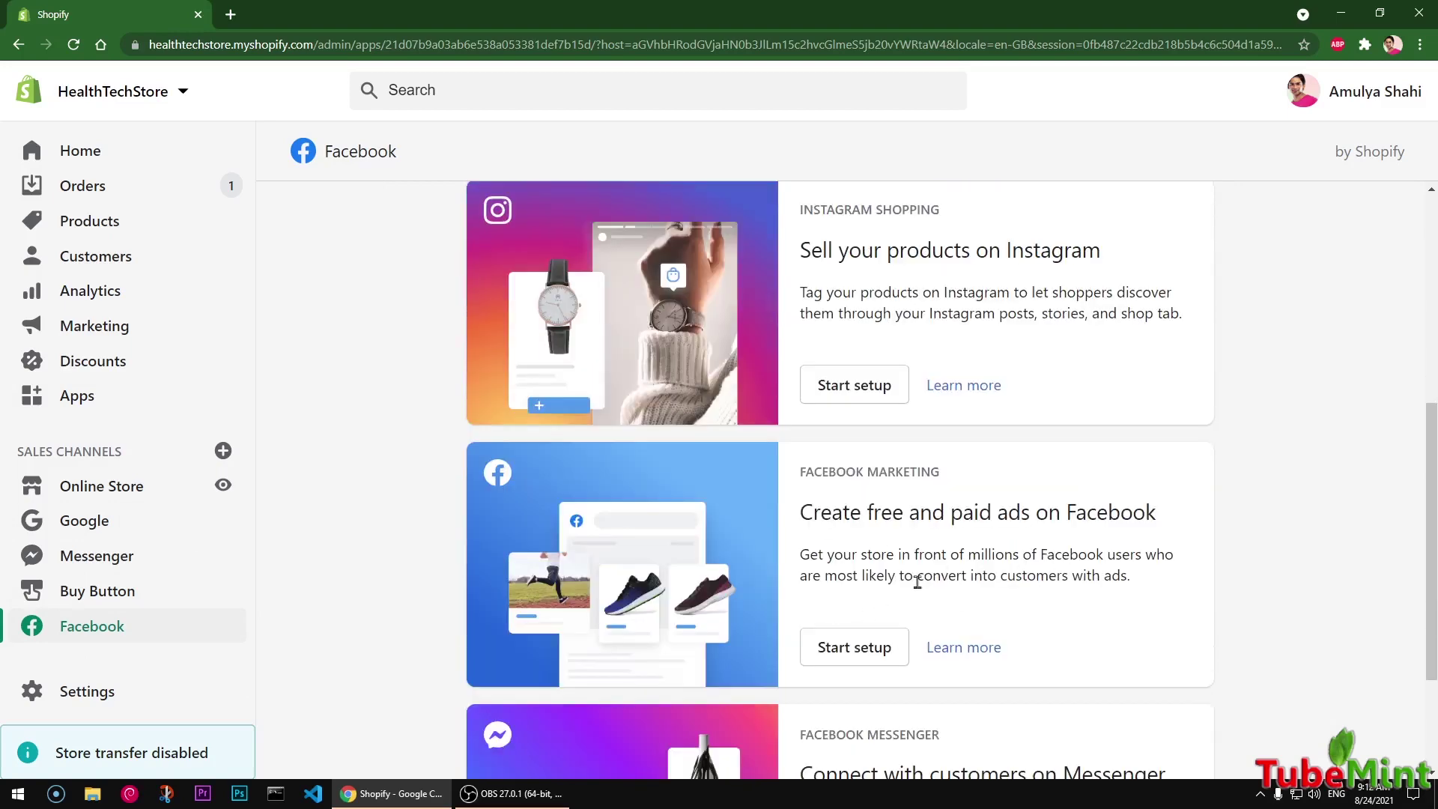
{"action": "scroll", "coordinate": [1436, 715], "scroll_direction": "down", "scroll_amount": 2}
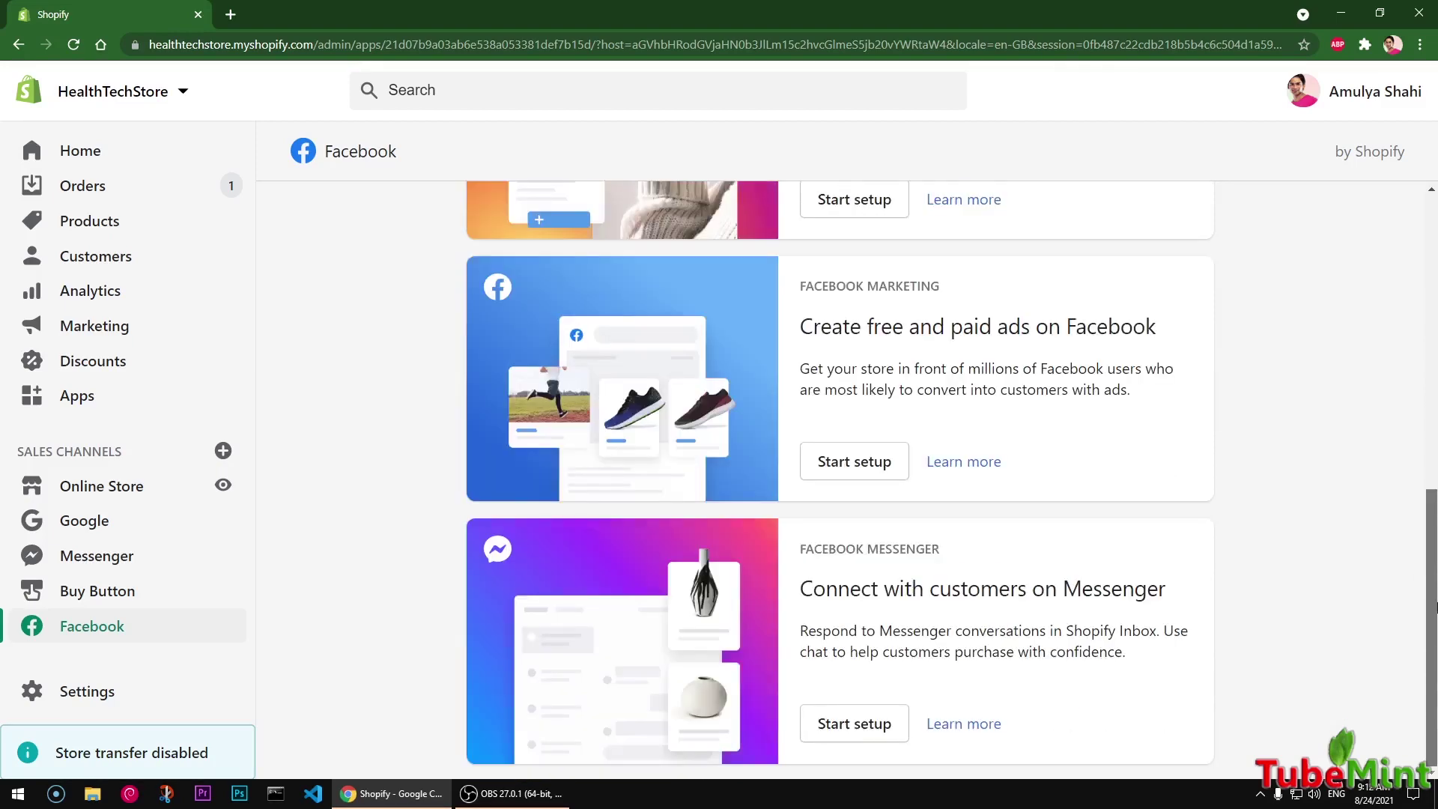
{"action": "scroll", "coordinate": [1435, 606], "scroll_direction": "up", "scroll_amount": 8}
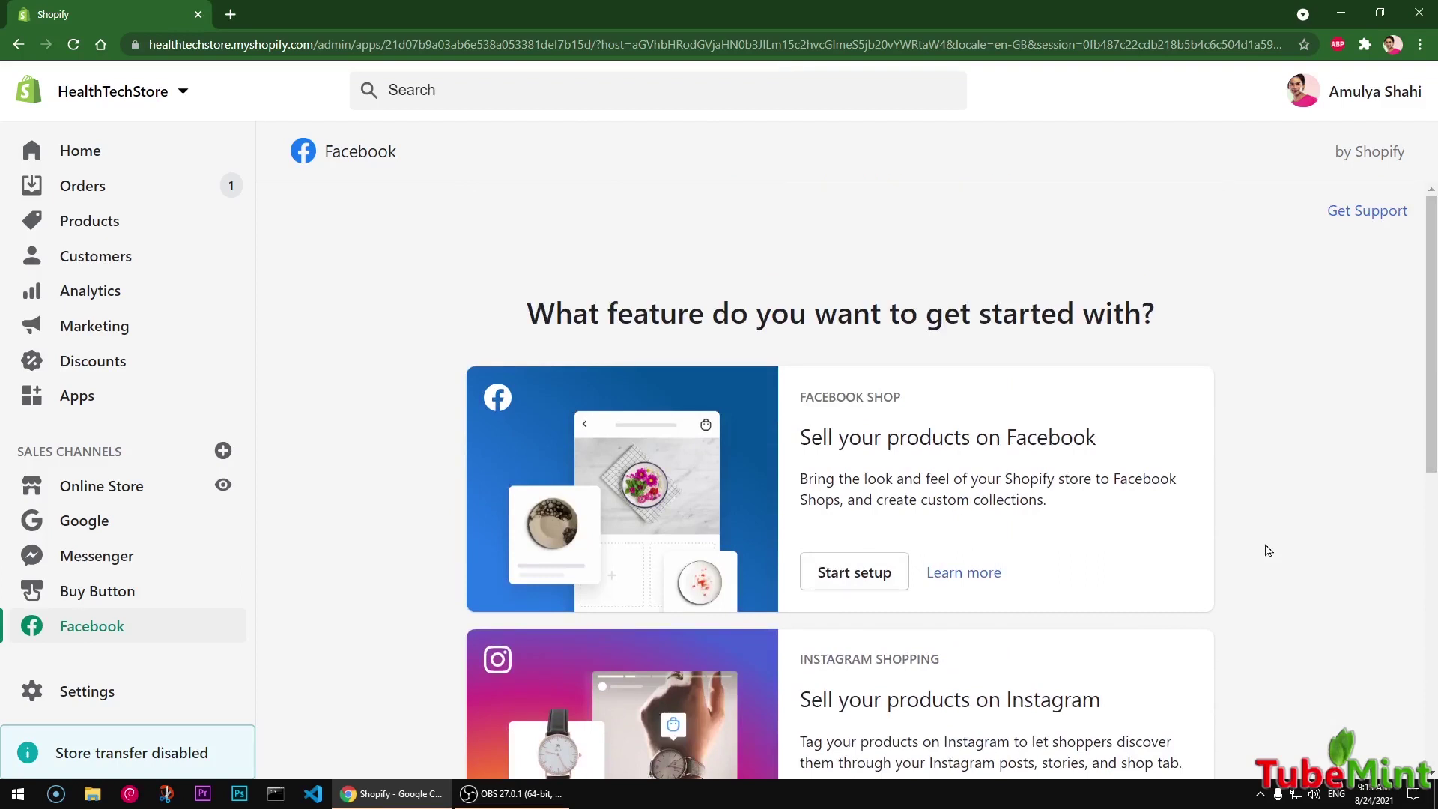
{"action": "left_click_drag", "start_coordinate": [1108, 479], "coordinate": [1202, 518]}
{"action": "left_click", "coordinate": [1146, 524]}
{"action": "scroll", "coordinate": [337, 667], "scroll_direction": "down", "scroll_amount": 8}
{"action": "scroll", "coordinate": [339, 672], "scroll_direction": "up", "scroll_amount": 5}
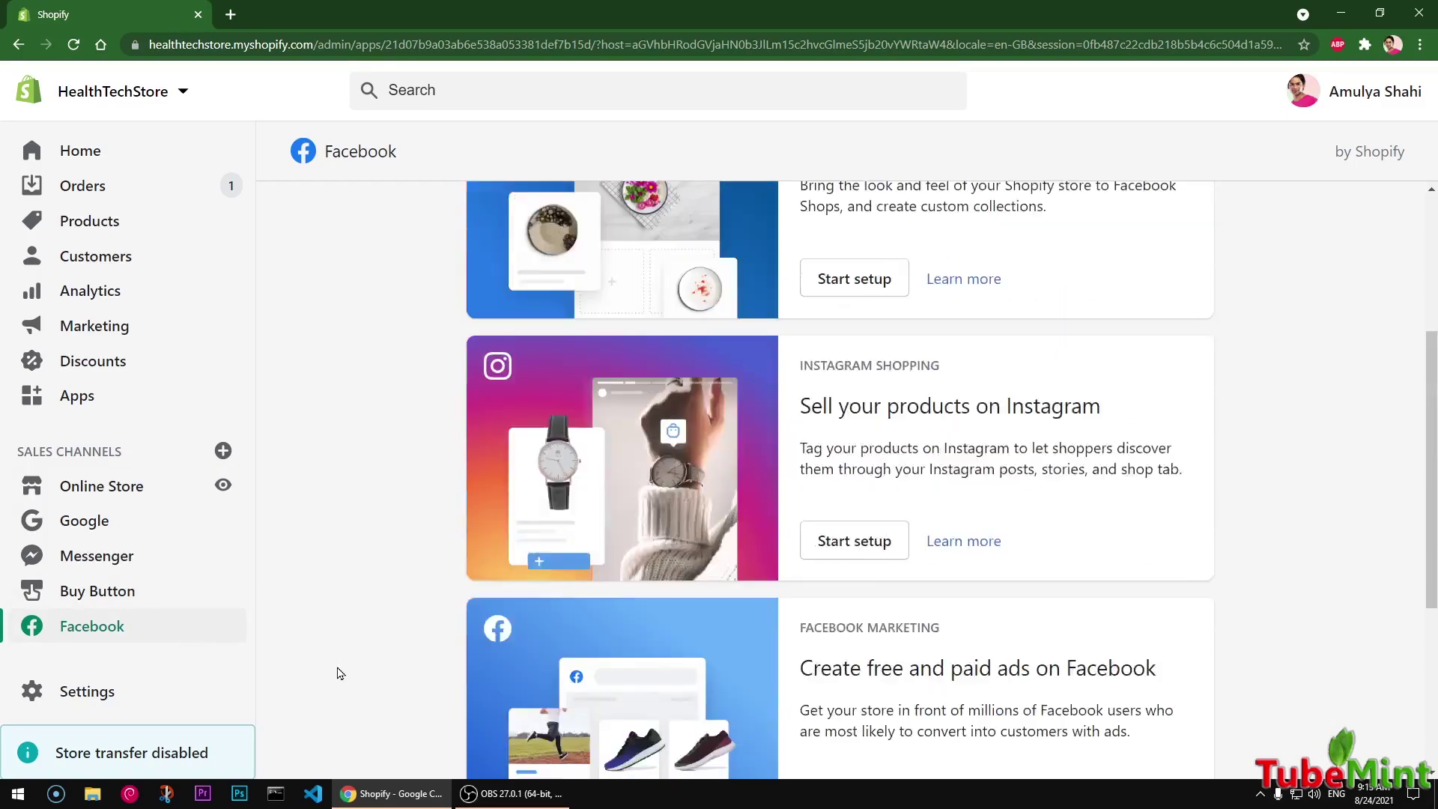
{"action": "scroll", "coordinate": [336, 673], "scroll_direction": "up", "scroll_amount": 4}
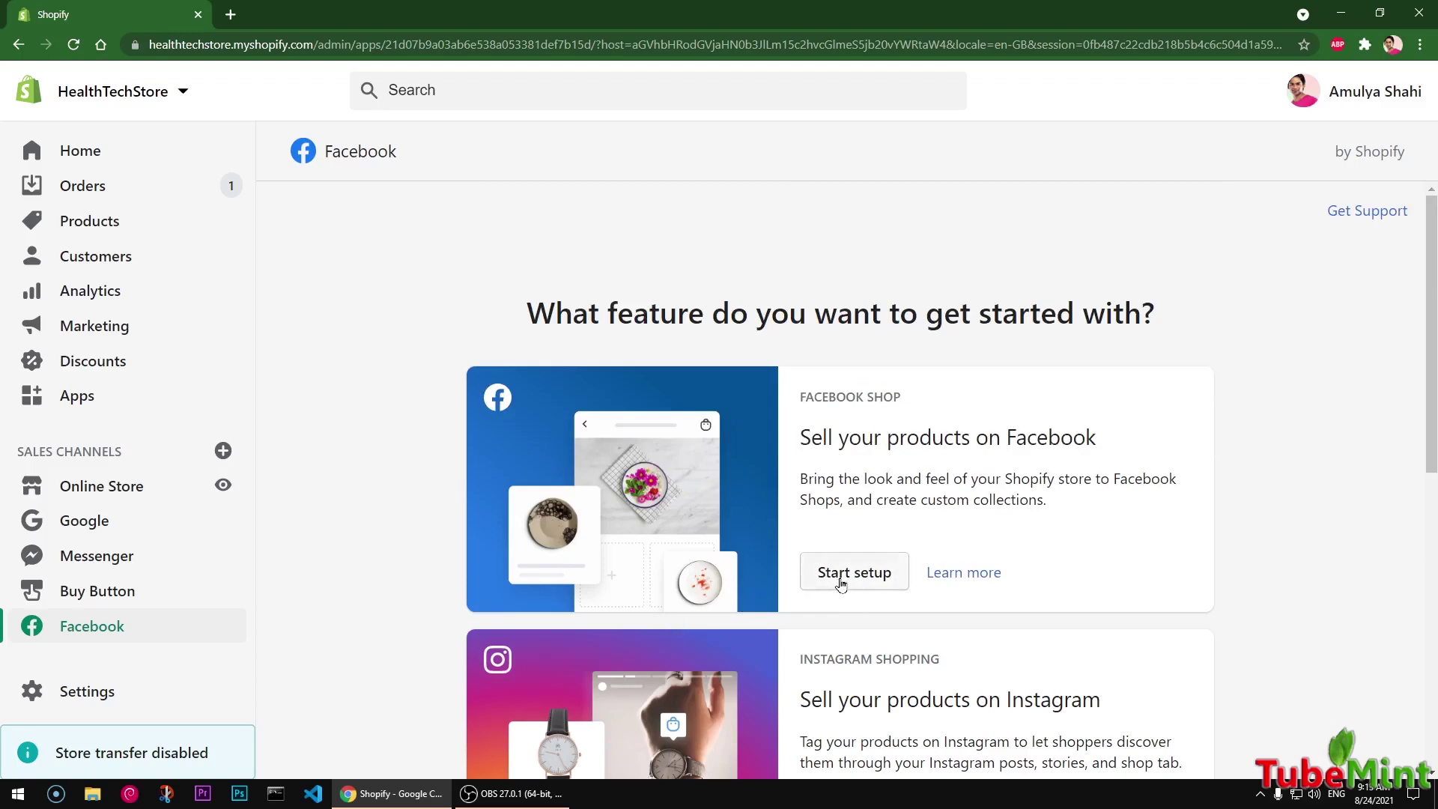
{"action": "left_click_drag", "start_coordinate": [1161, 318], "coordinate": [501, 304]}
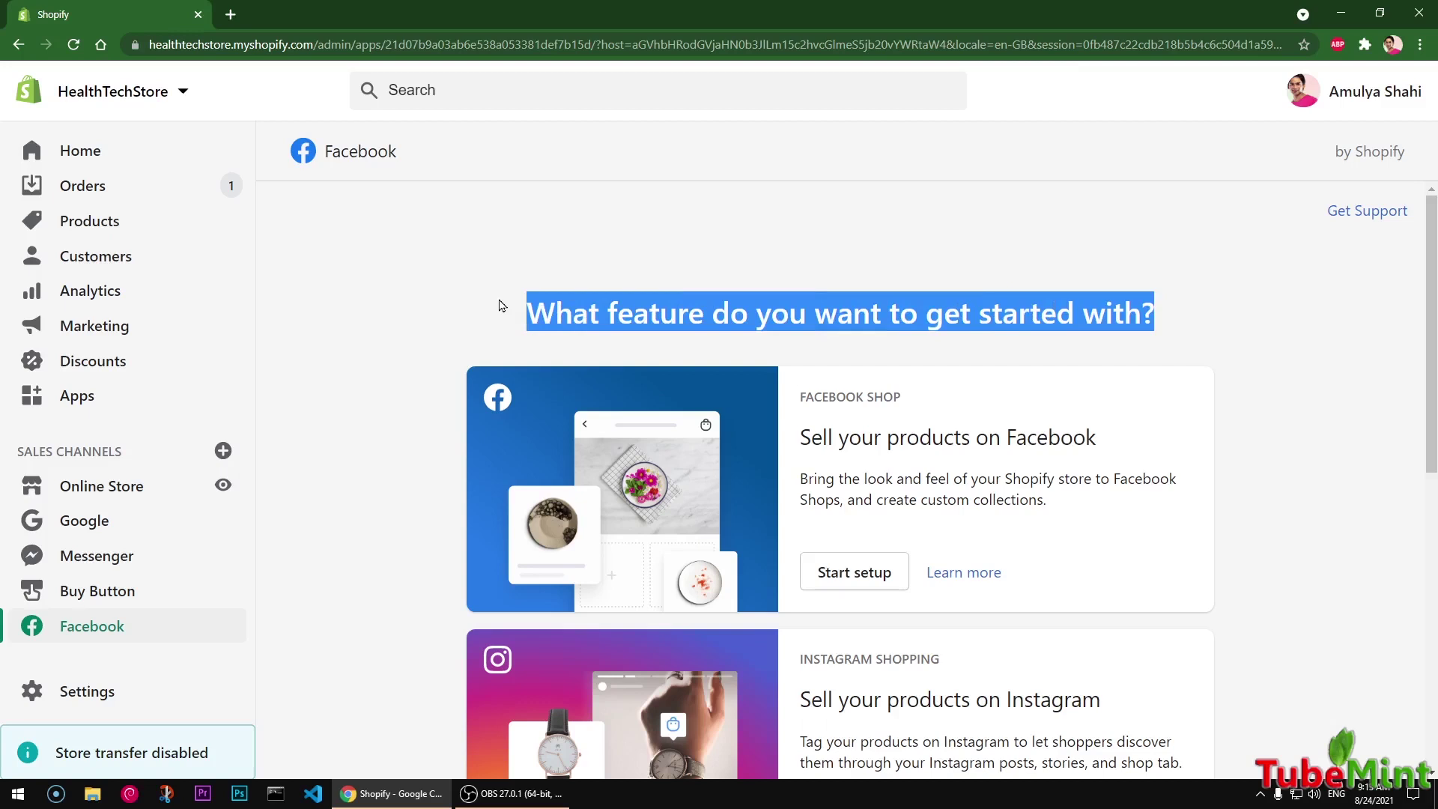
{"action": "left_click", "coordinate": [969, 374]}
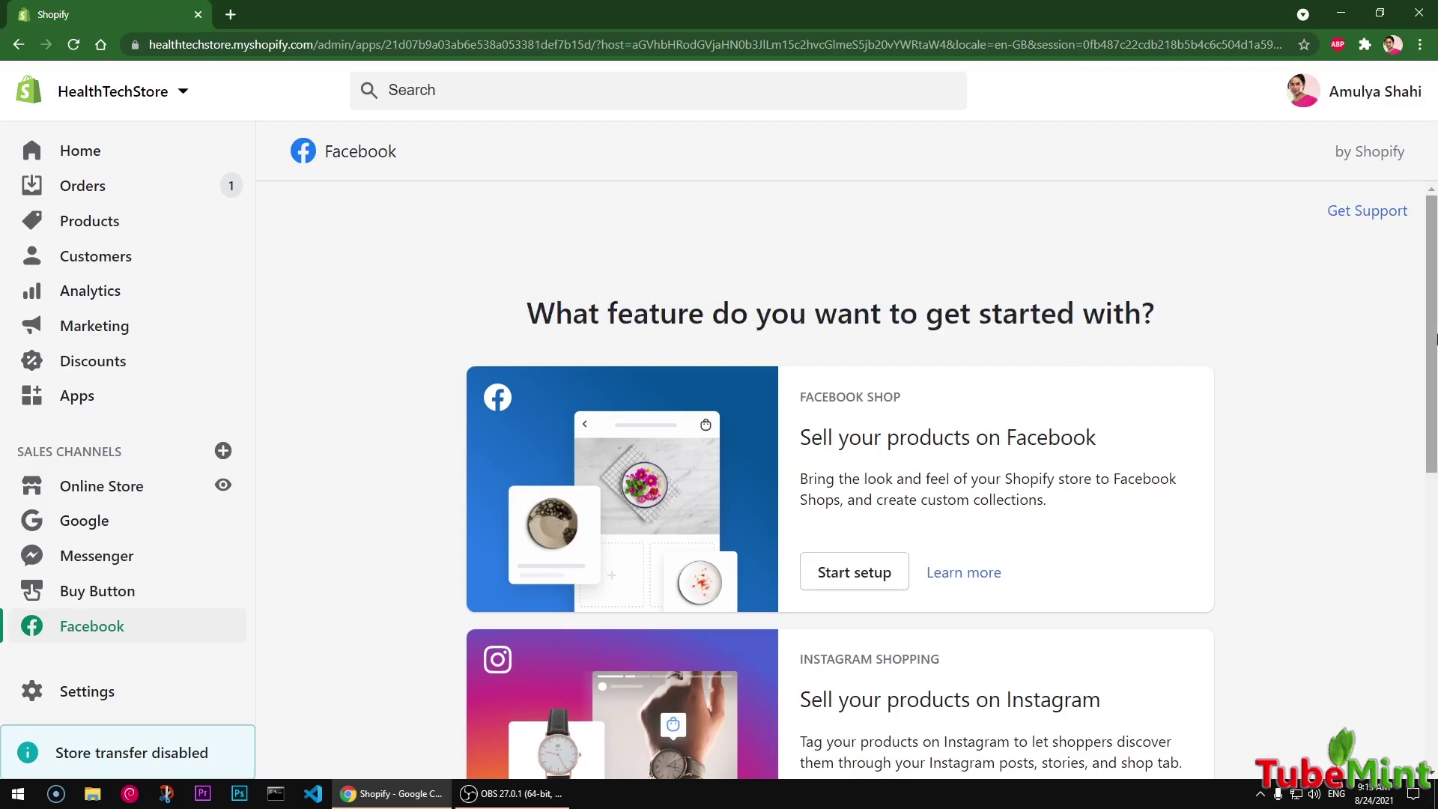
{"action": "mouse_move", "coordinate": [1431, 410]}
{"action": "left_mouse_down"}
{"action": "mouse_move", "coordinate": [1434, 703]}
{"action": "mouse_move", "coordinate": [1431, 410]}
{"action": "left_mouse_up"}
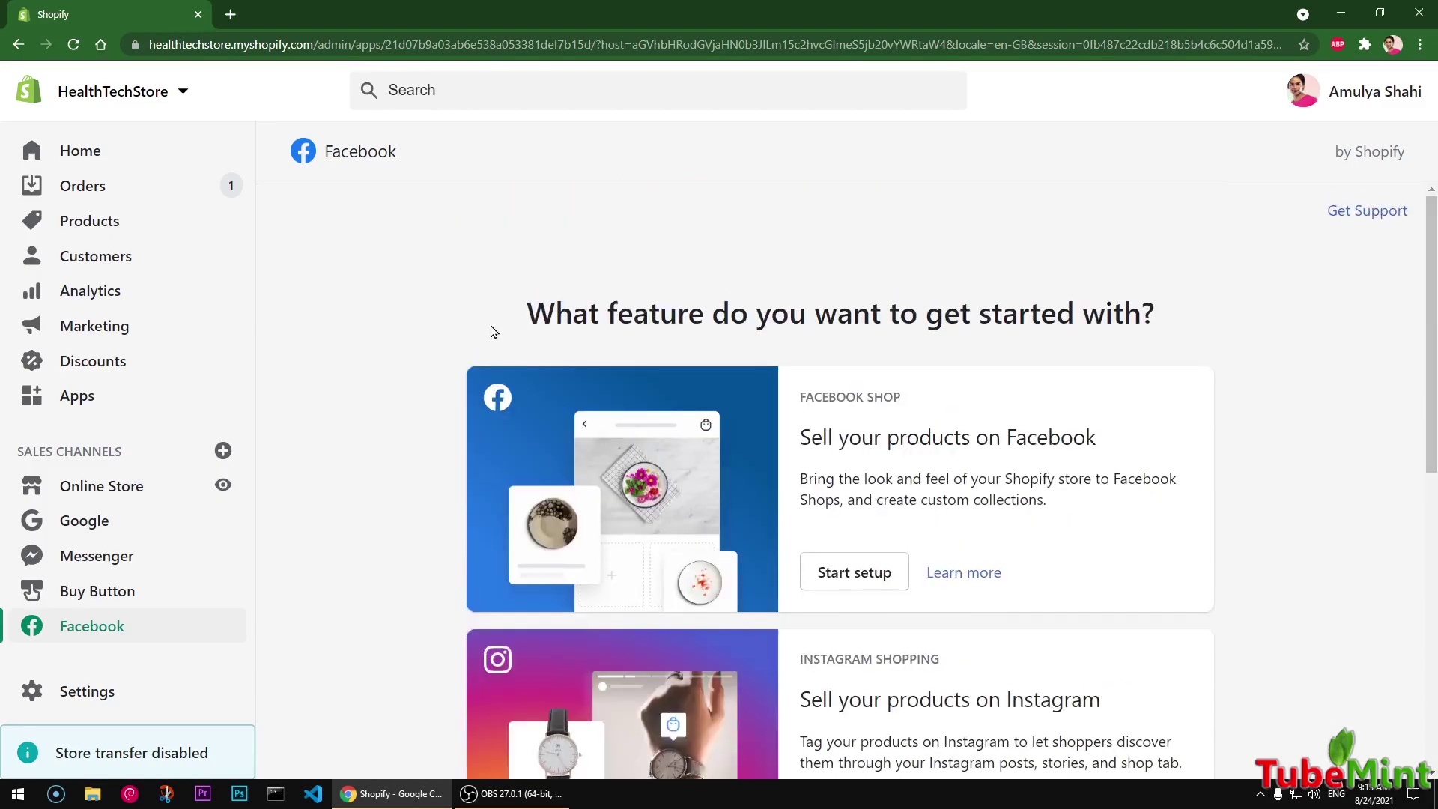
{"action": "left_click_drag", "start_coordinate": [490, 330], "coordinate": [1178, 316]}
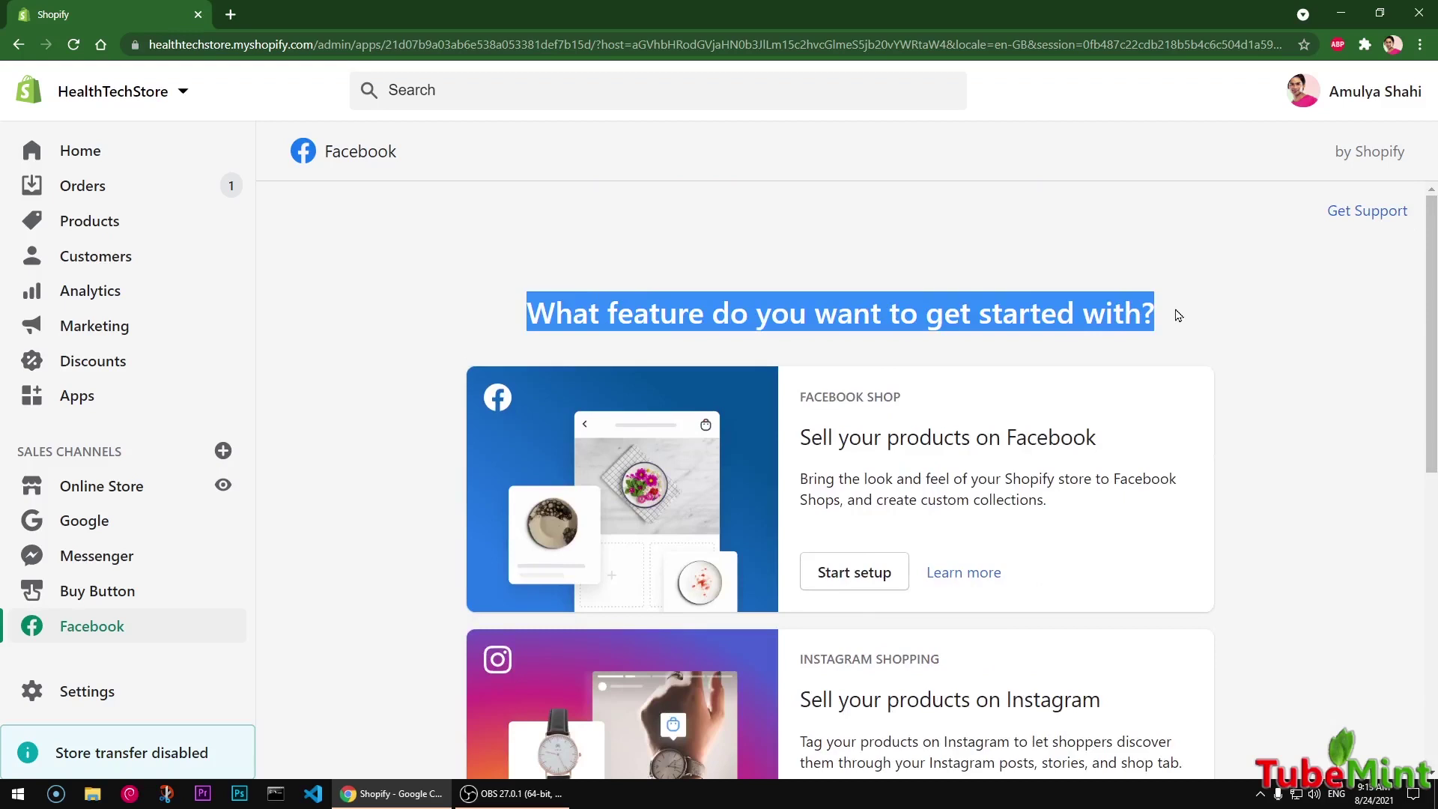